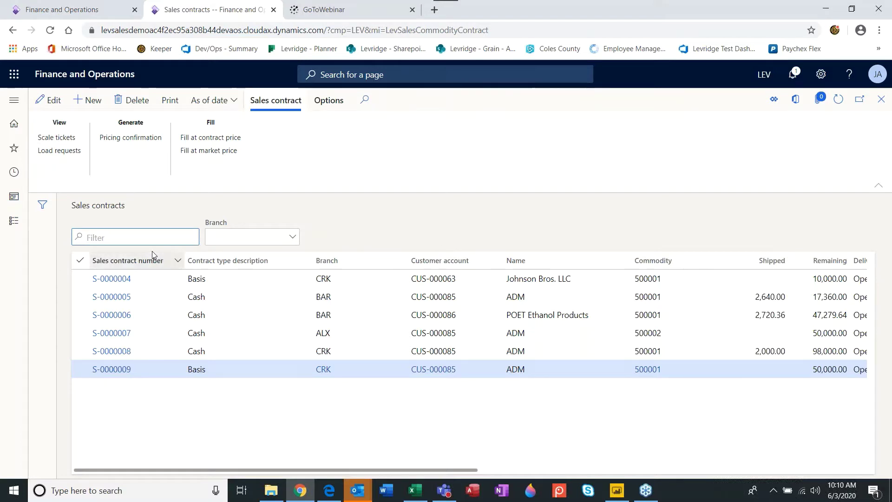
Start a new sales contract for branch CRK with market zone 01 and contract type SC-Cash-CRK.
click(94, 102)
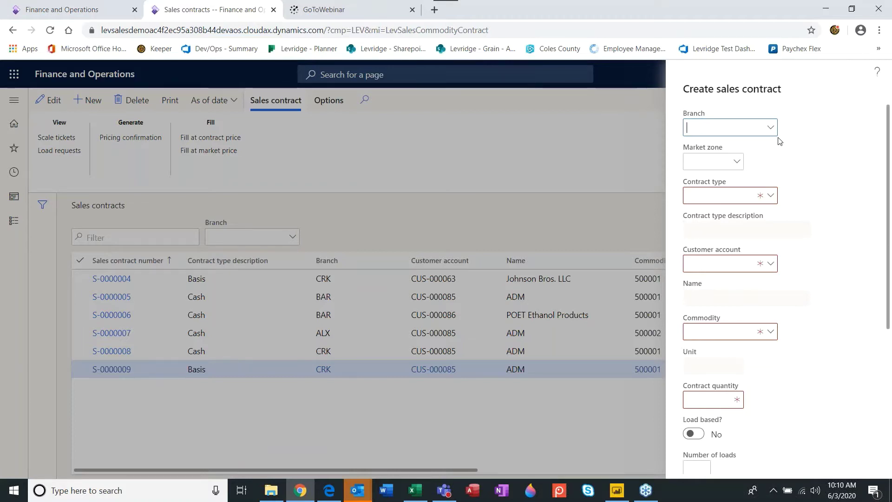
text(crk)
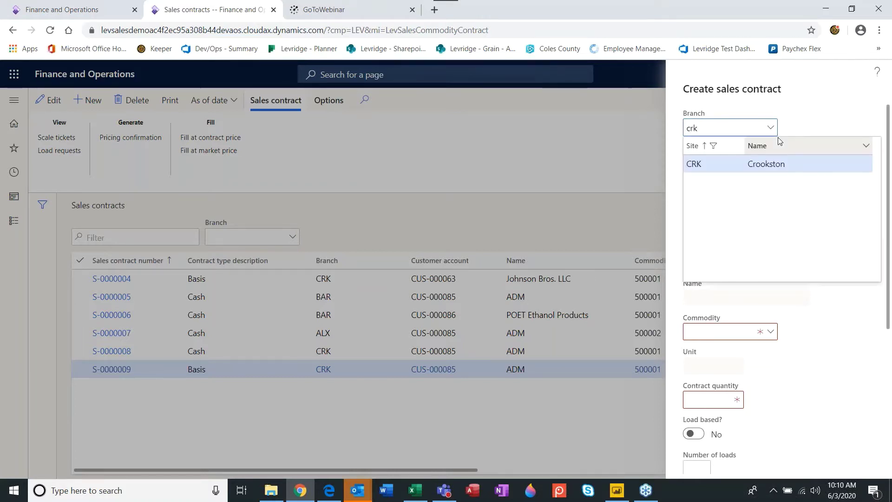
key(Tab)
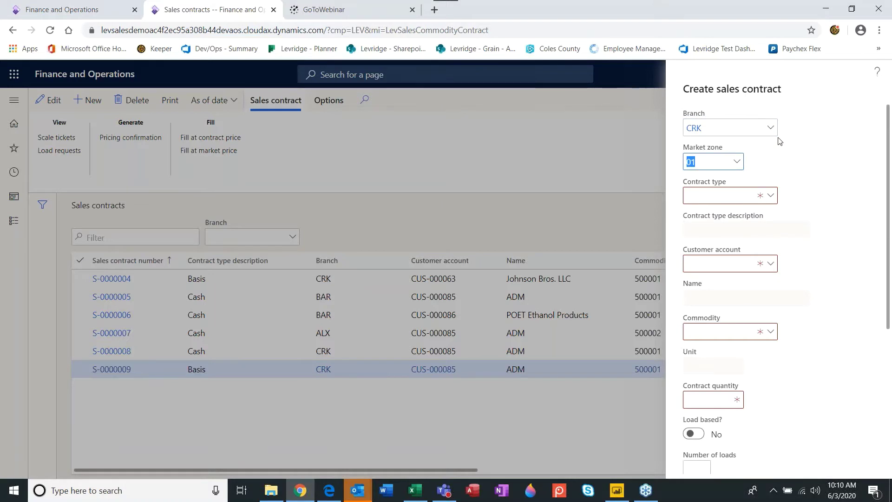
key(Tab)
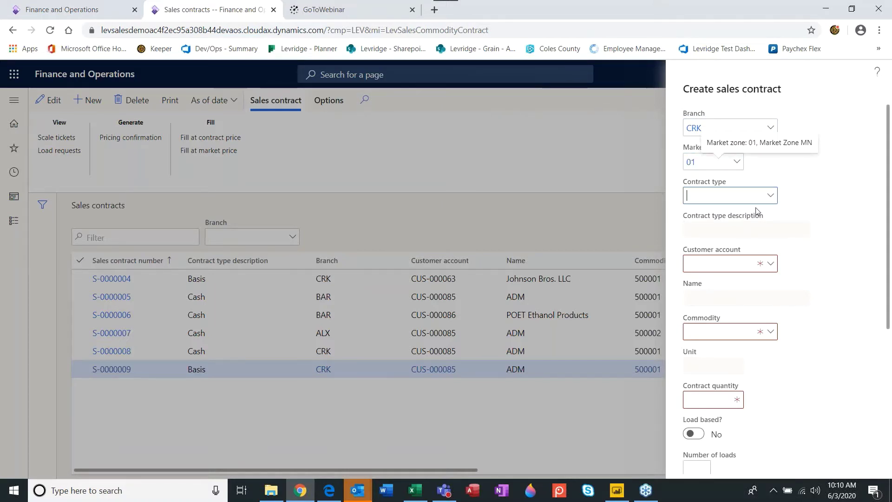
click(770, 200)
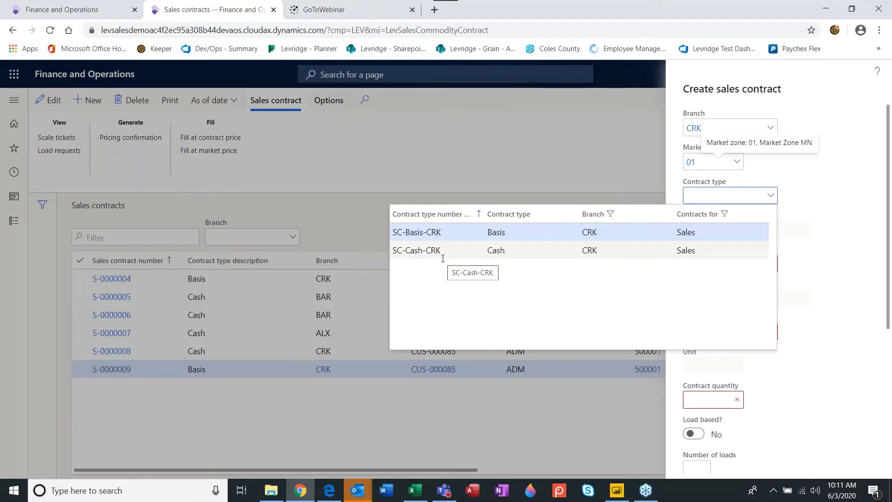
click(423, 252)
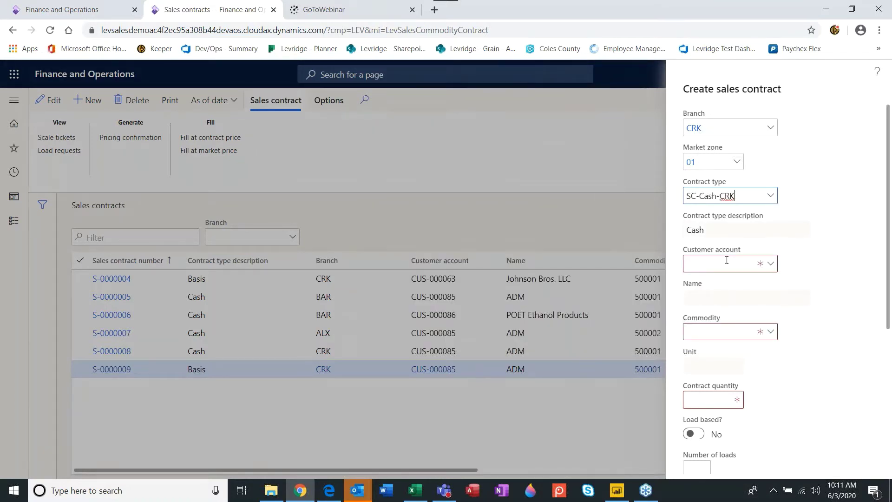
Set the contract's customer to ADM, the commodity to 500001 and the contract quantity to 75,000.
key(Tab)
key(Tab)
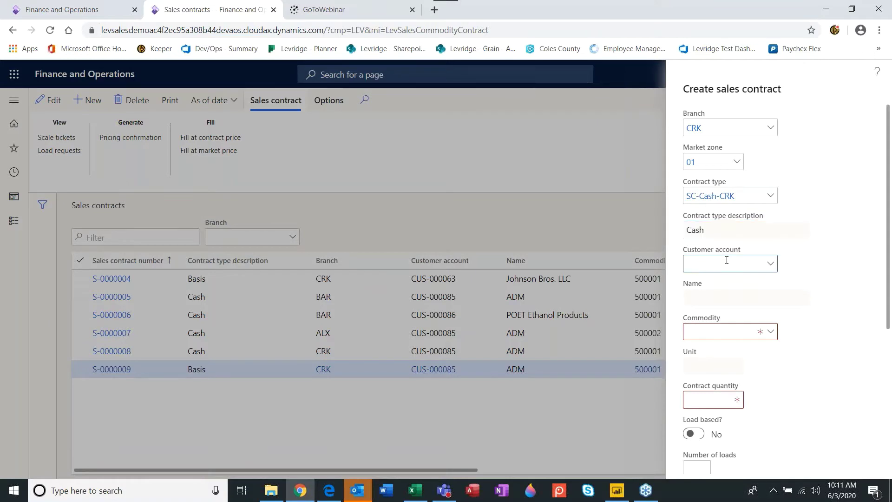
text(adm)
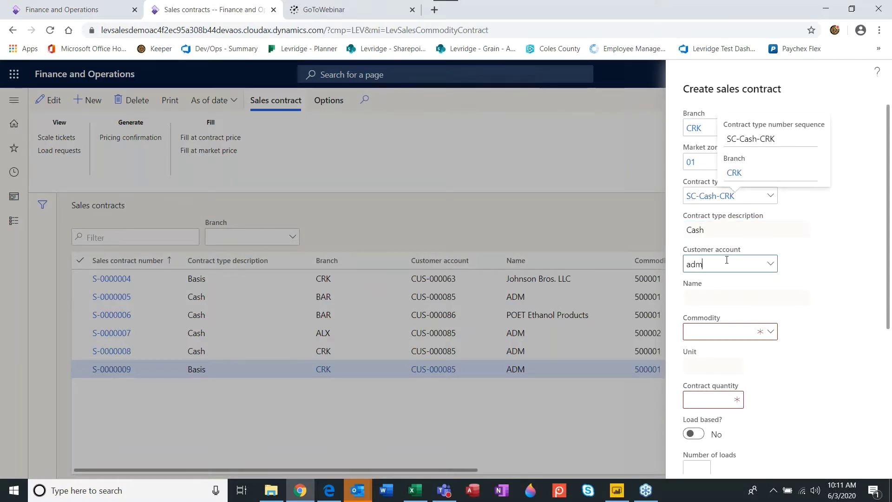
key(Tab)
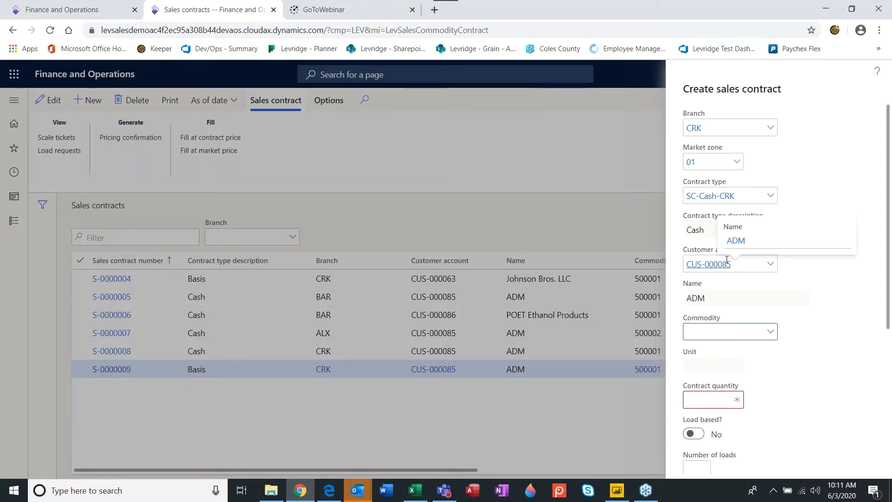
text(500001)
key(Tab)
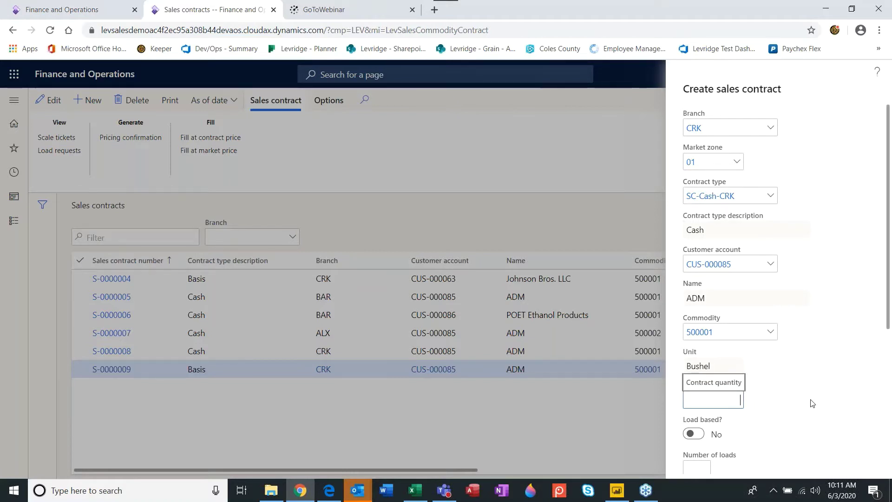
text(75000.00)
key(Tab)
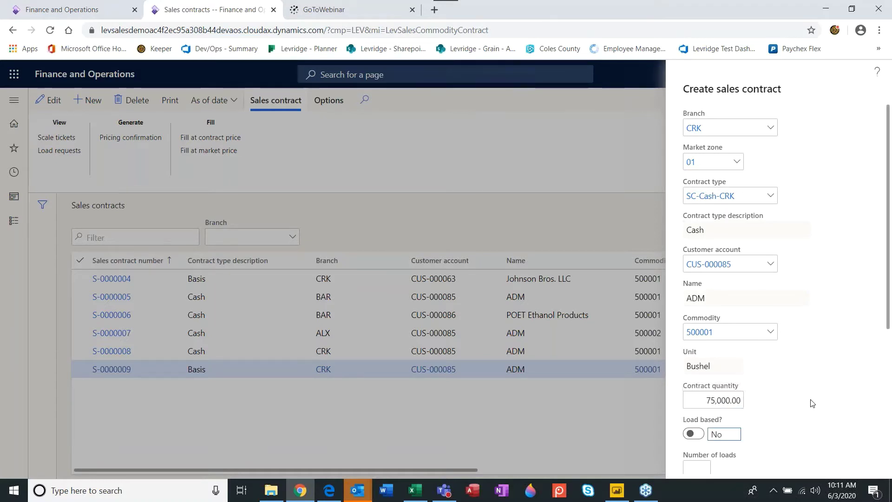
Enable the load-based option, enter 75 loads with a load size of 1000, and switch the option back off.
scroll(815, 420, down, 4)
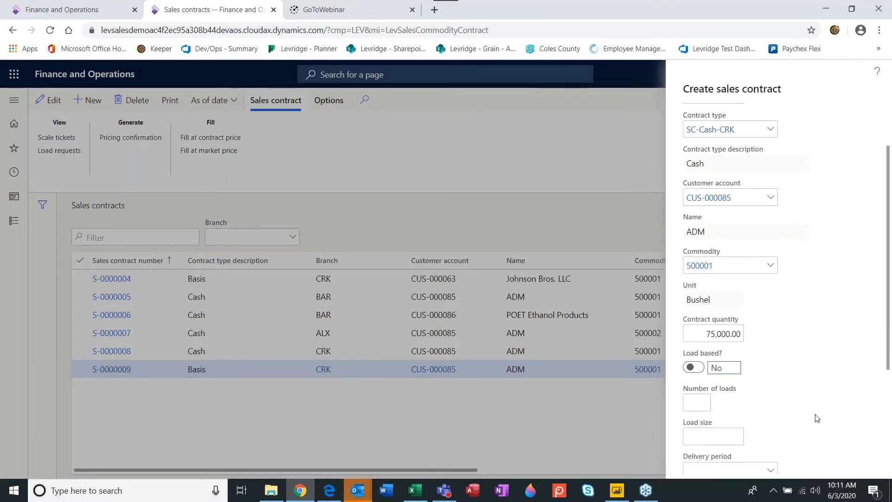
scroll(817, 419, down, 2)
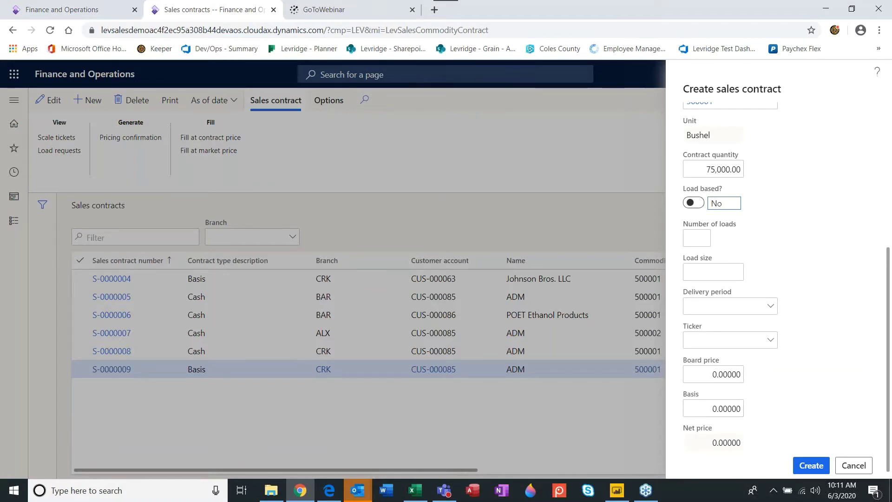
click(701, 207)
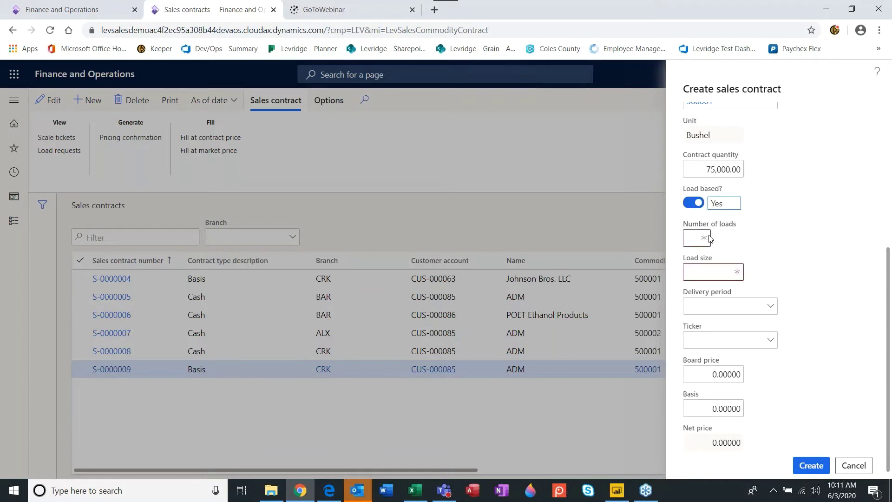
click(700, 238)
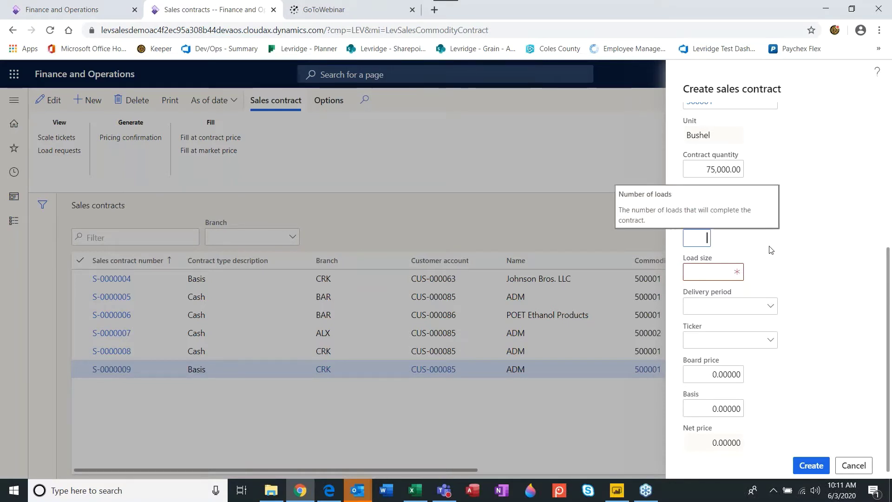
key(Tab)
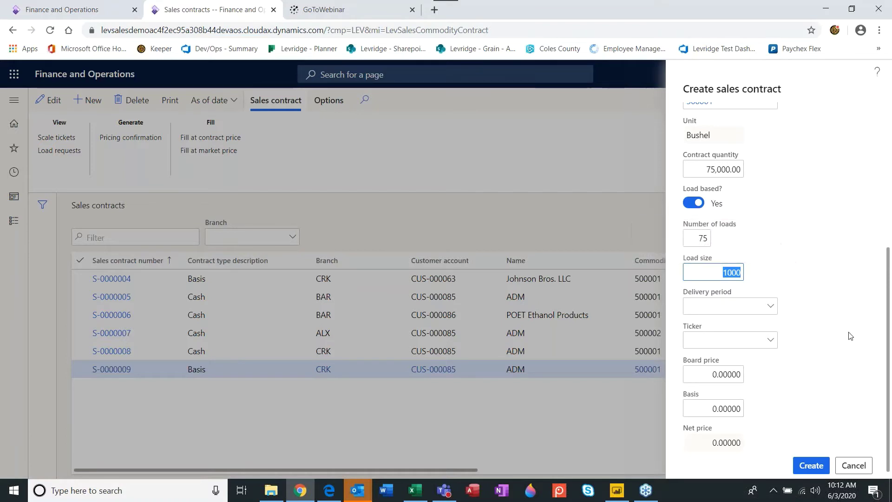
click(693, 202)
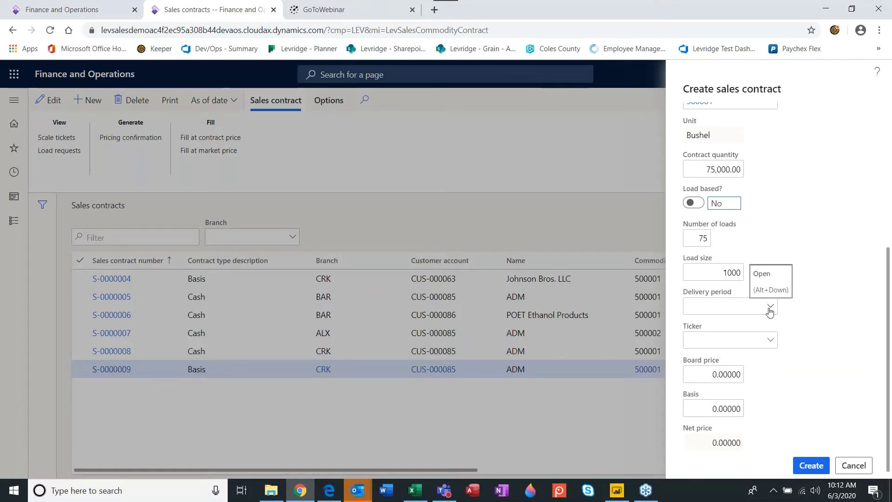
Set the contract's delivery period to 2006 and its ticker to CN20.
click(727, 308)
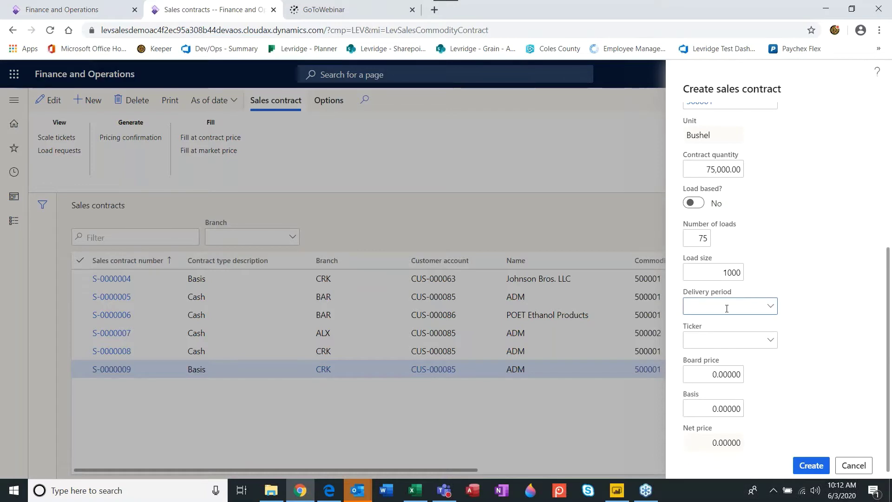
text(2006)
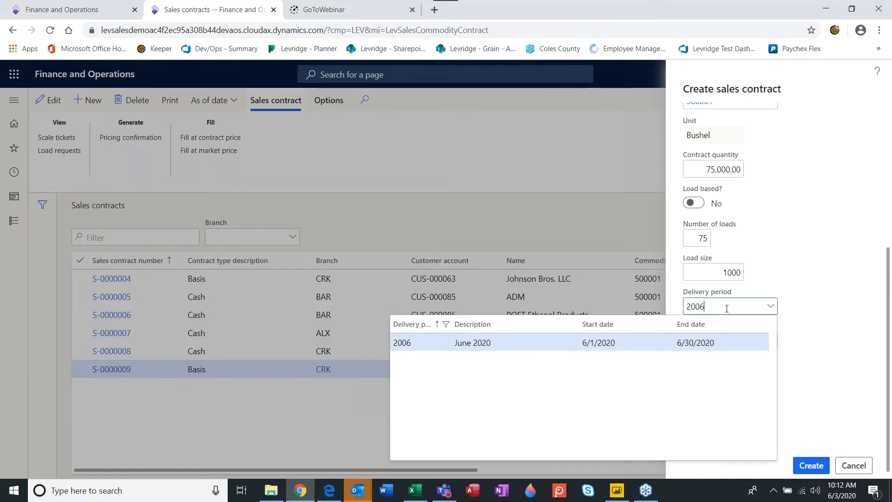
key(Tab)
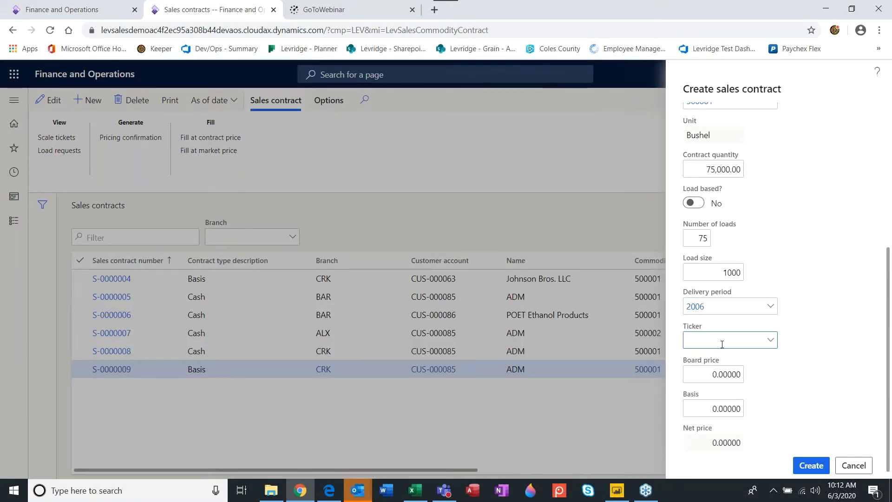
text(cn20)
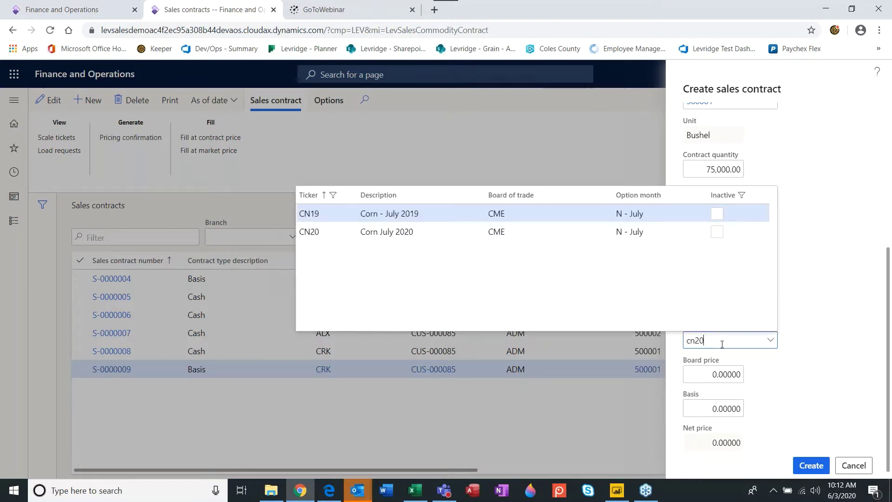
key(Tab)
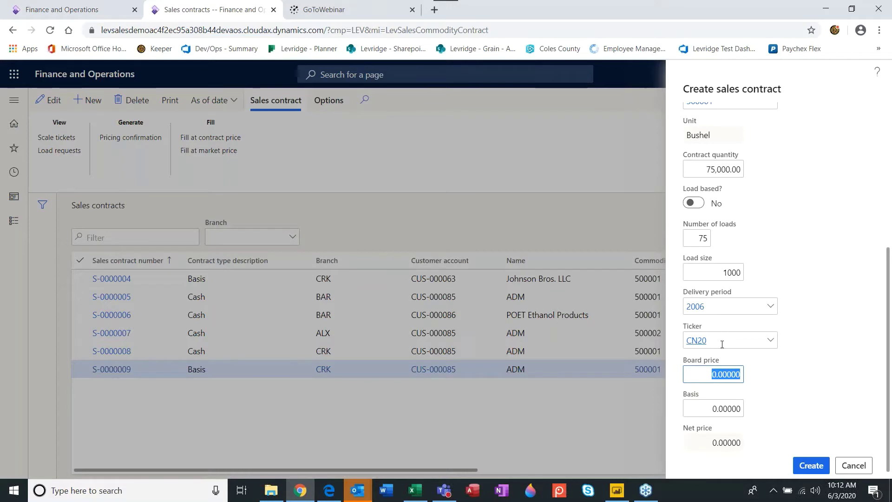
Set the contract's board price to 3.2975 and its basis to -0.1525.
text(3.2975)
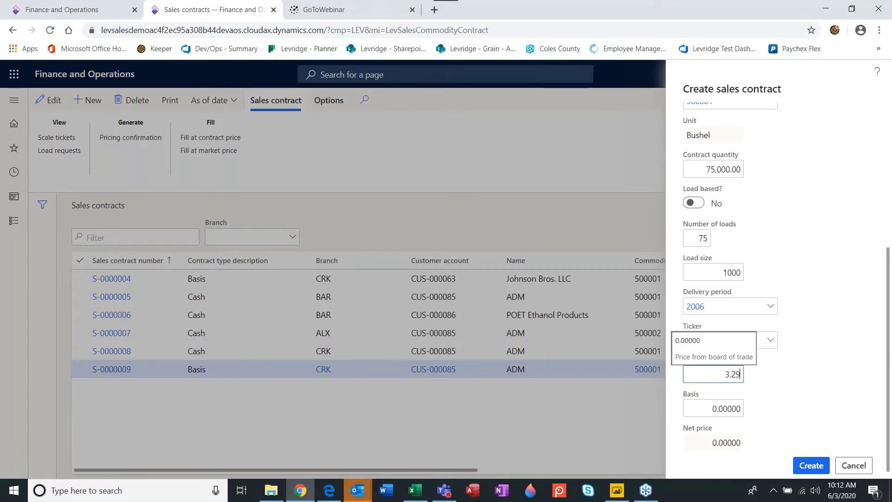
key(Tab)
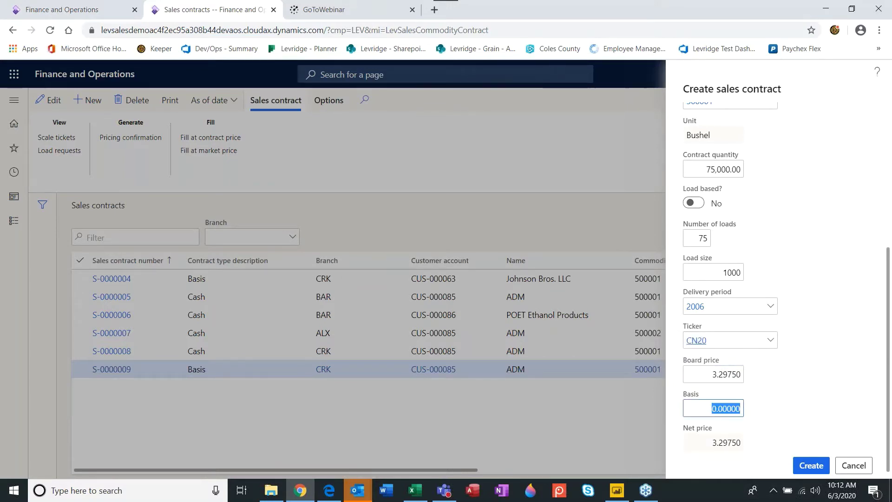
key(BackSpace)
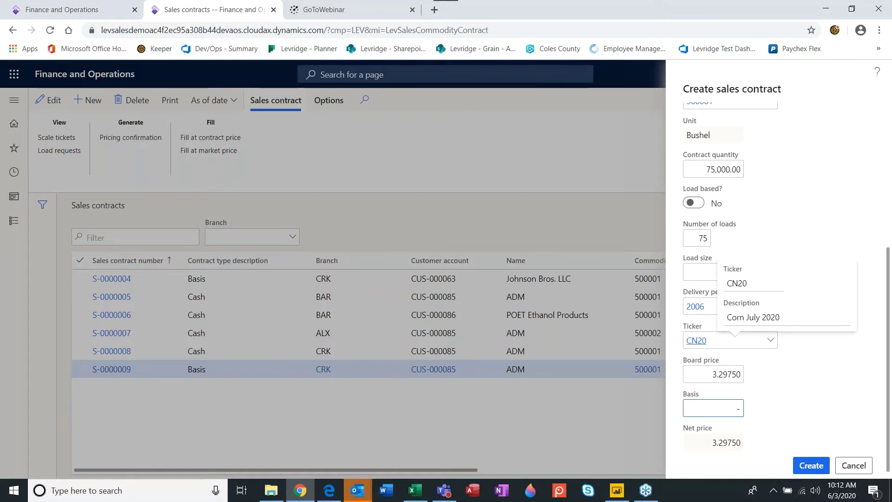
text(-)
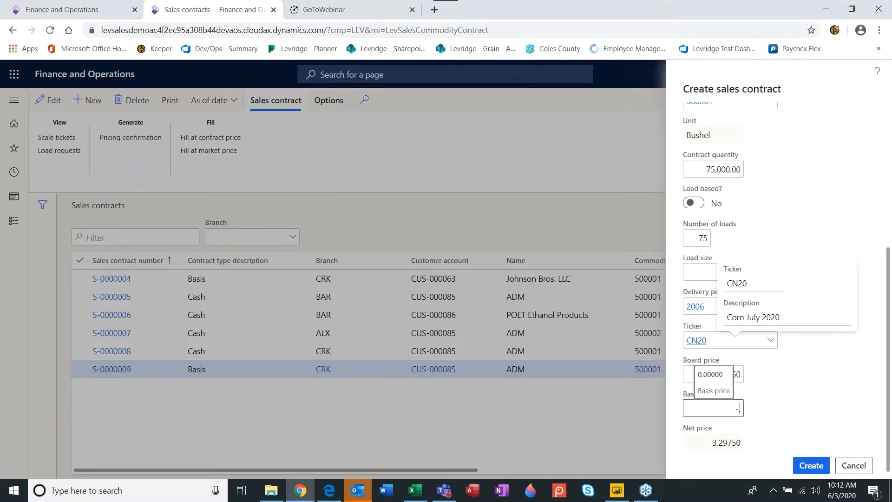
text(.1525)
key(Tab)
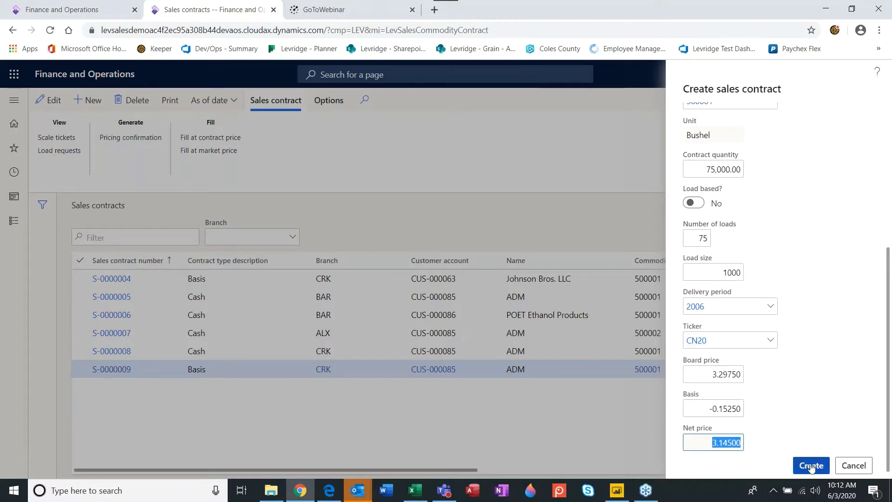
Review the entered contract details and create the sales contract.
scroll(833, 333, up, 3)
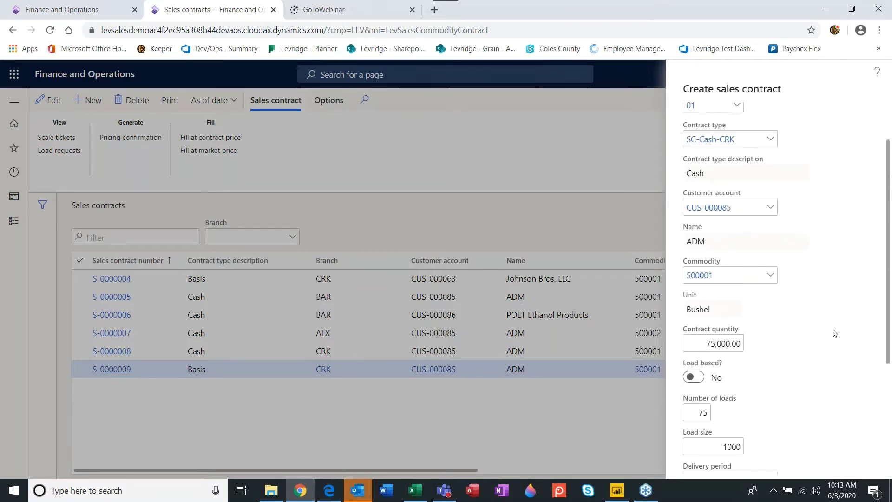
scroll(833, 333, down, 3)
click(807, 472)
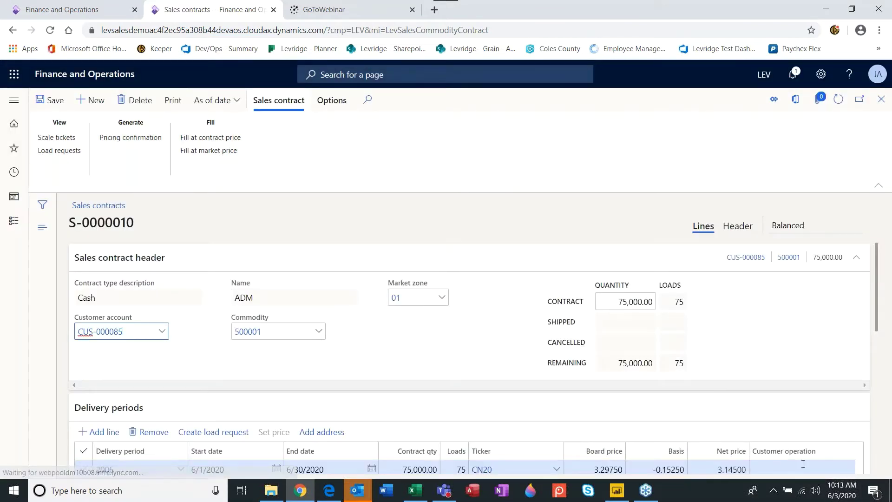
Set the quality grade to #2 Yellow Corn in the new contract's header details.
click(747, 231)
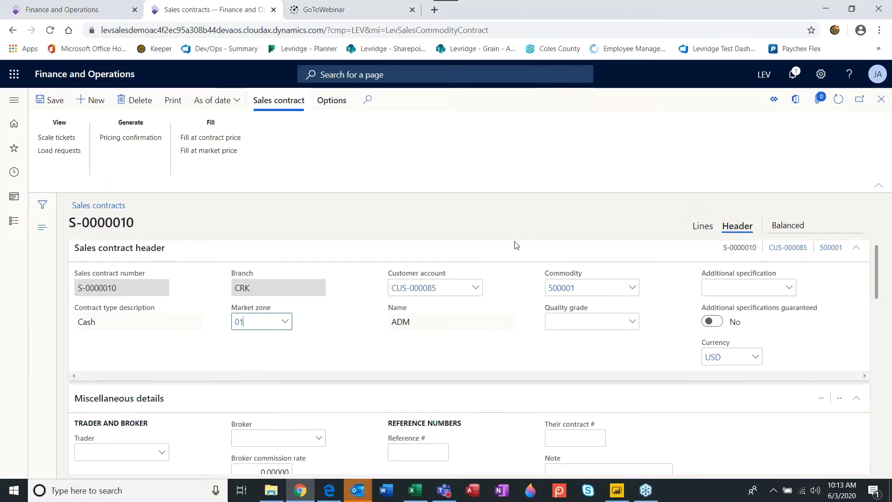
scroll(515, 245, down, 1)
scroll(515, 245, up, 1)
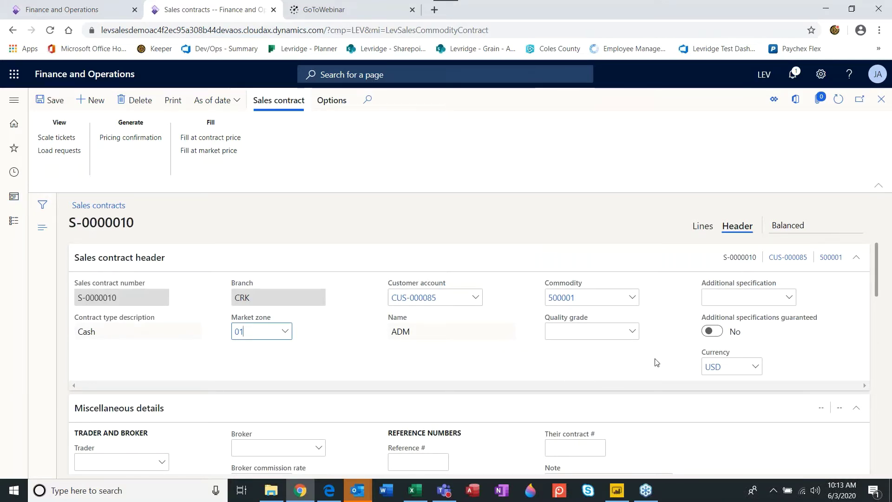
click(631, 332)
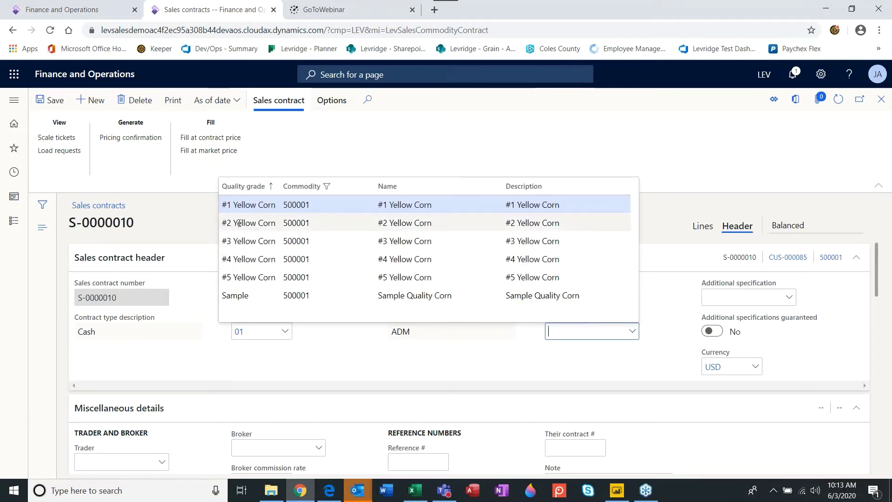
key(Down)
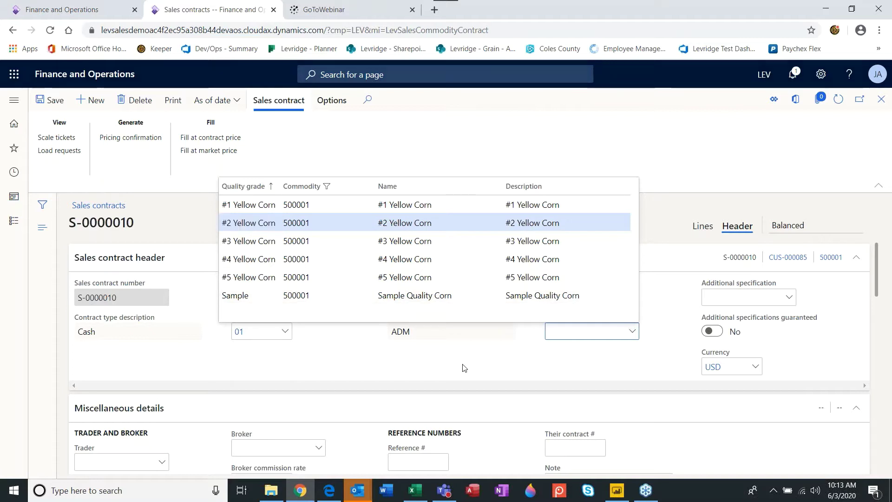
key(Return)
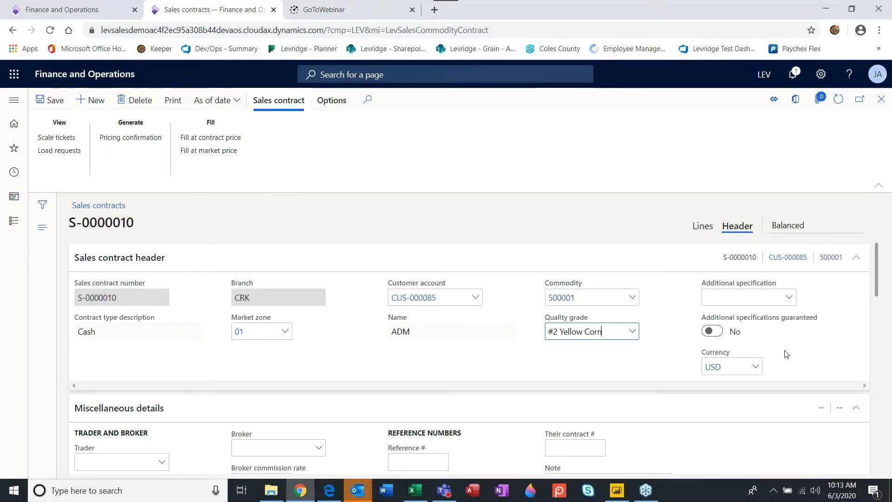
scroll(786, 354, down, 3)
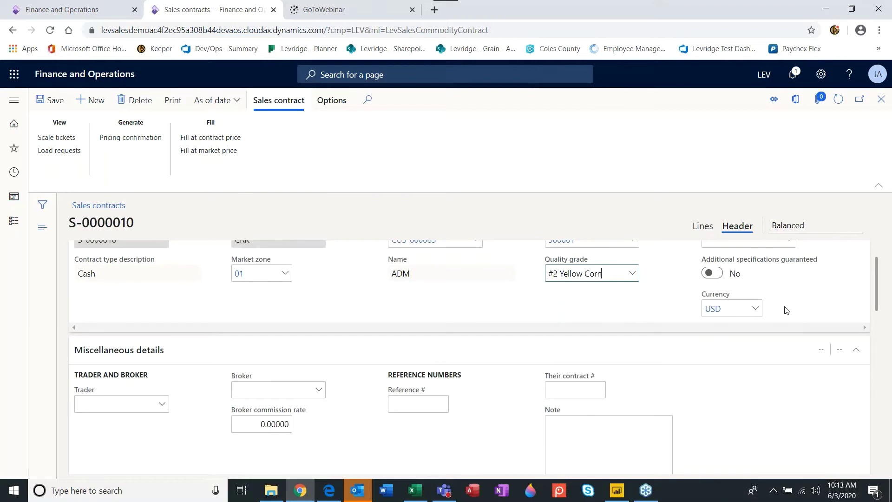
Assign the fourth employee in the personnel list as the contract's trader.
scroll(784, 309, down, 3)
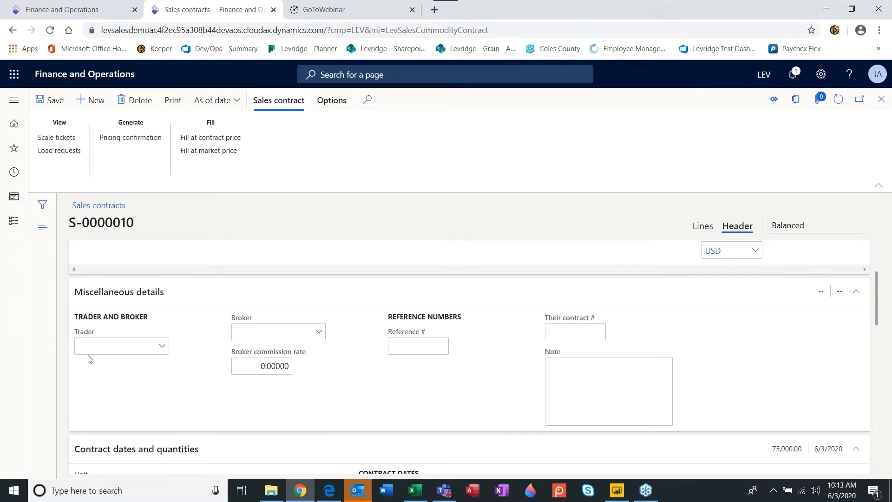
click(160, 346)
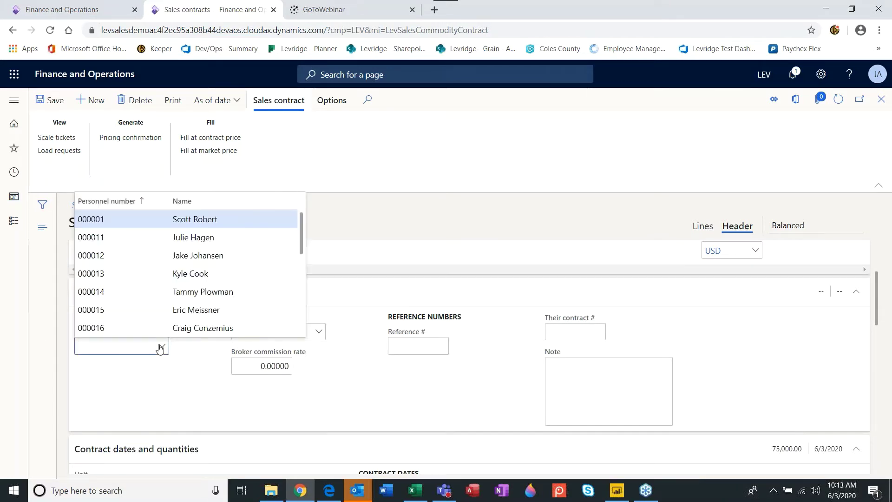
click(197, 278)
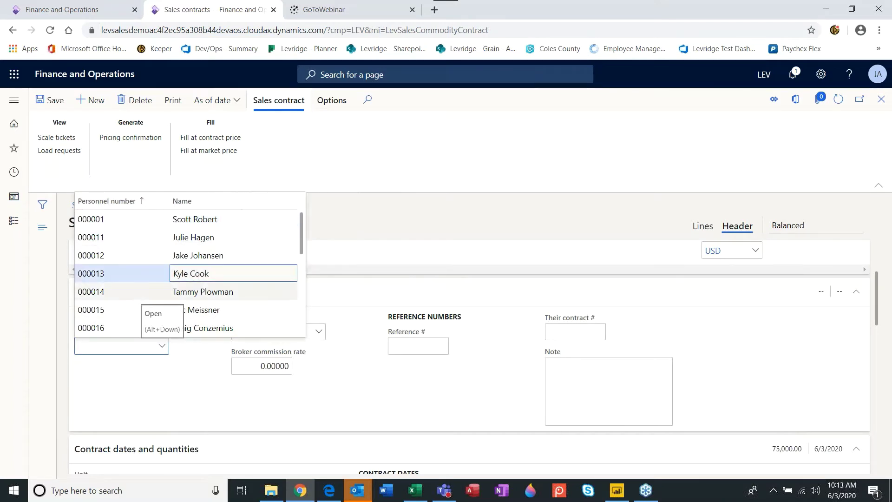
key(Tab)
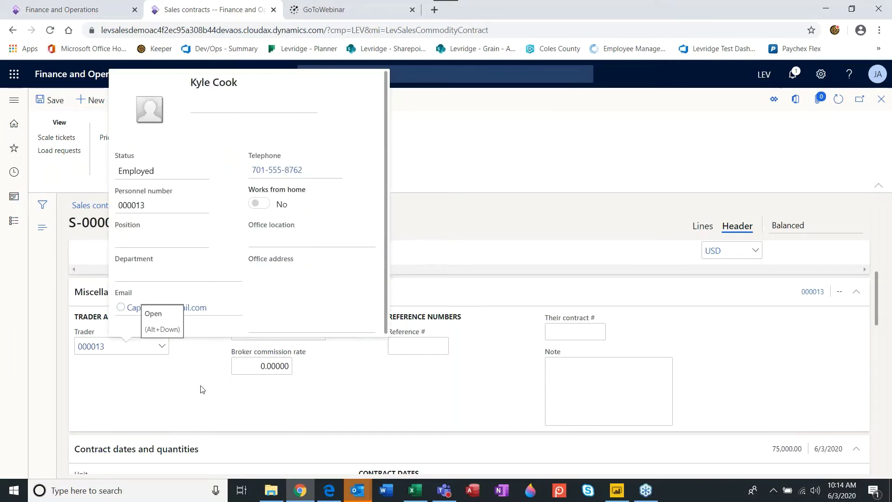
click(418, 343)
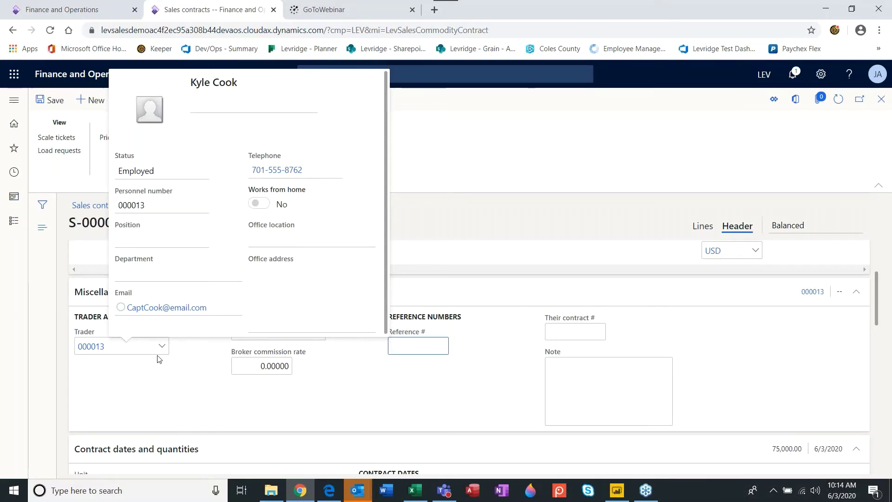
Set the contract's broker to Johnson Bros. LLC with a broker commission rate of 0.005.
click(319, 331)
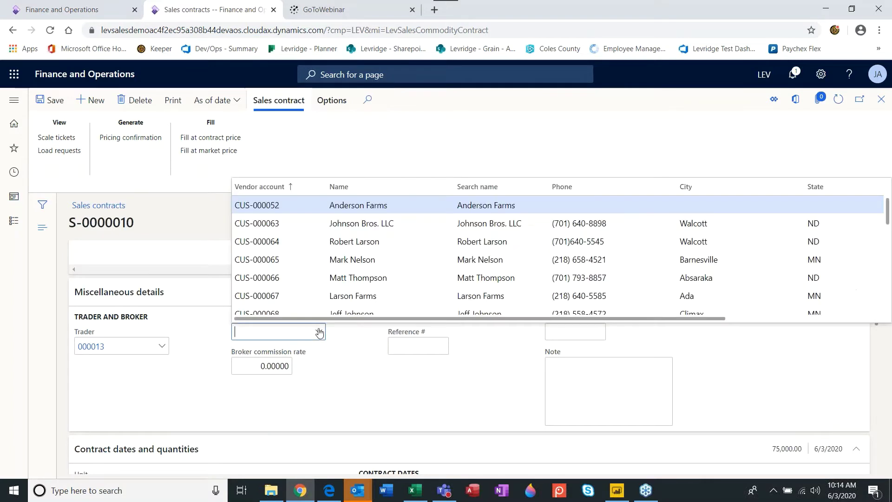
click(338, 225)
click(339, 224)
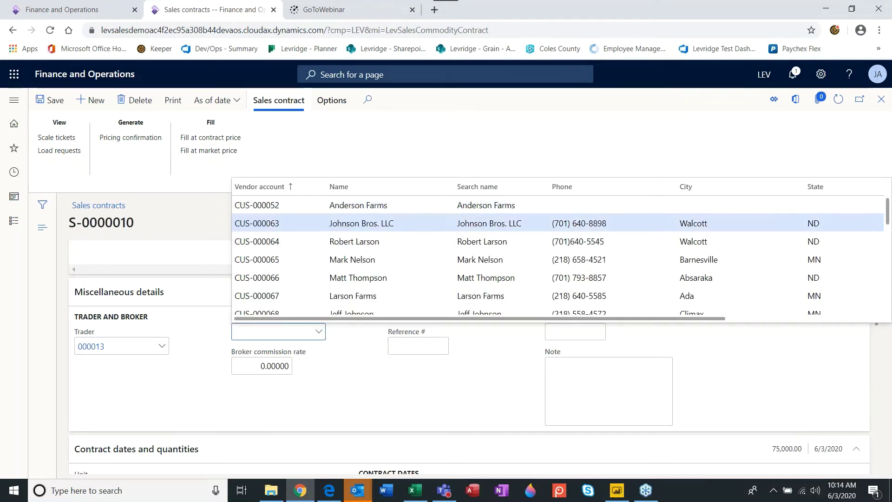
key(Tab)
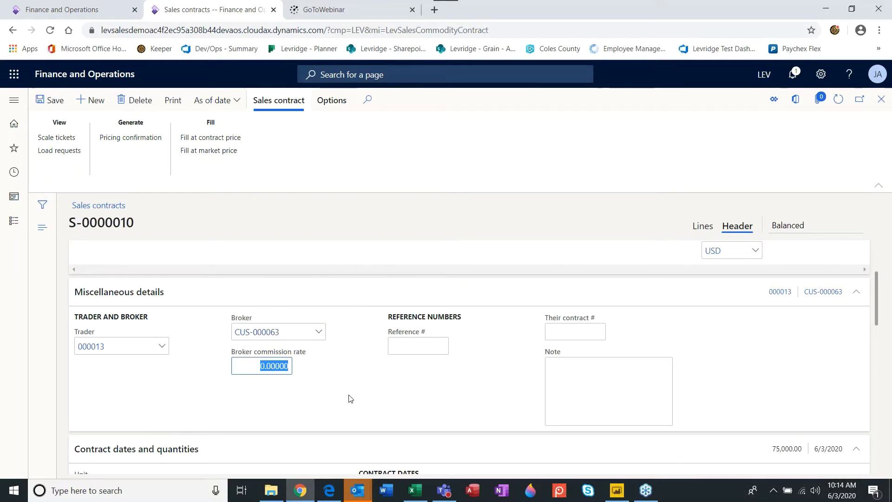
text(.005)
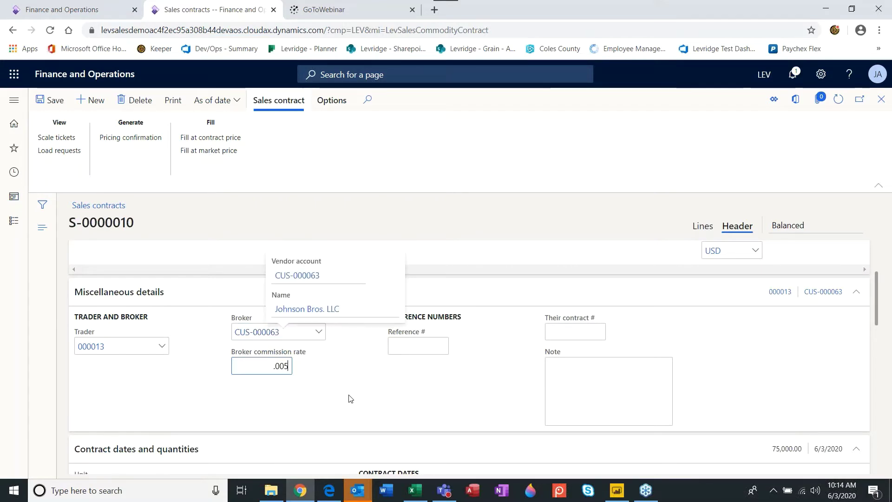
key(Tab)
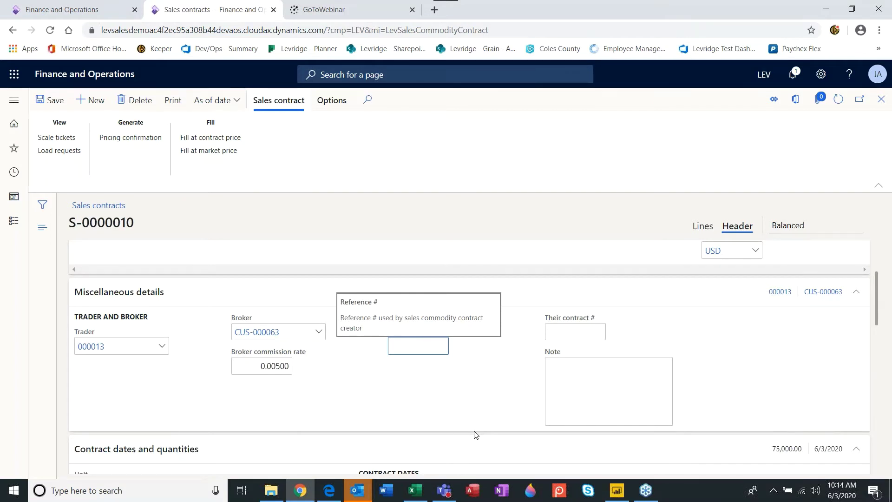
Set the contract's reference number to 456 and fill in the buyer's contract number.
text(456)
key(Tab)
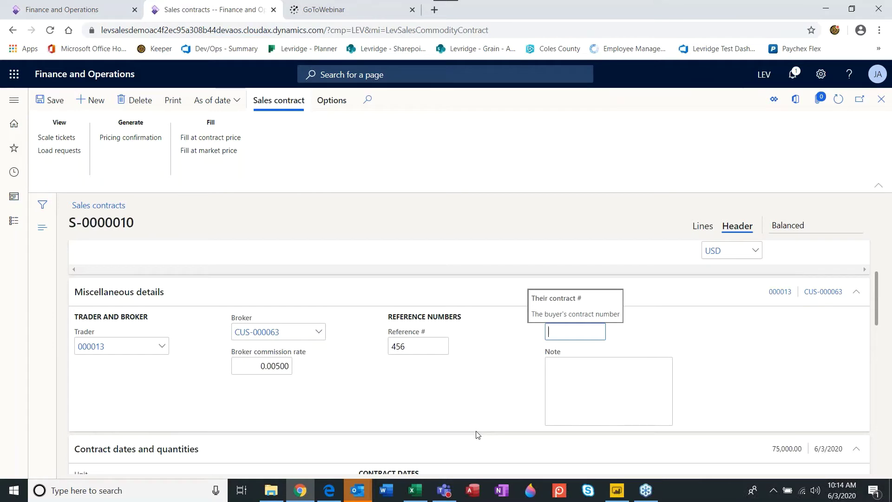
text(321456)
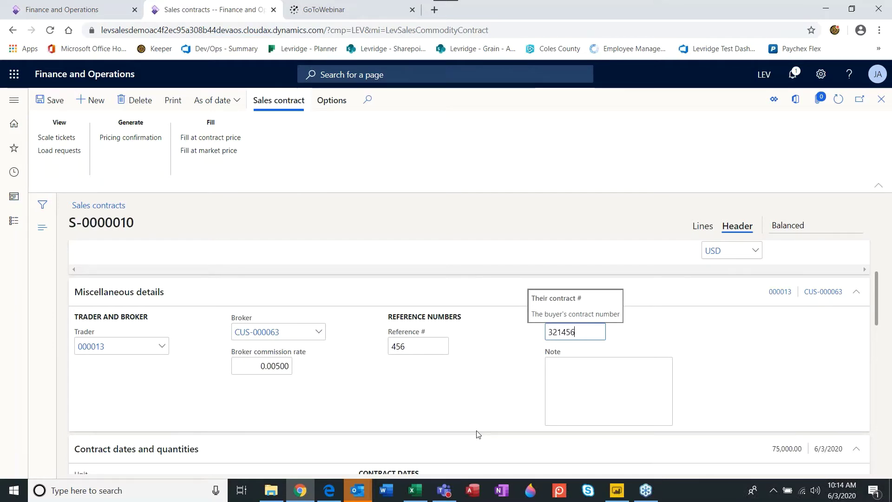
key(Tab)
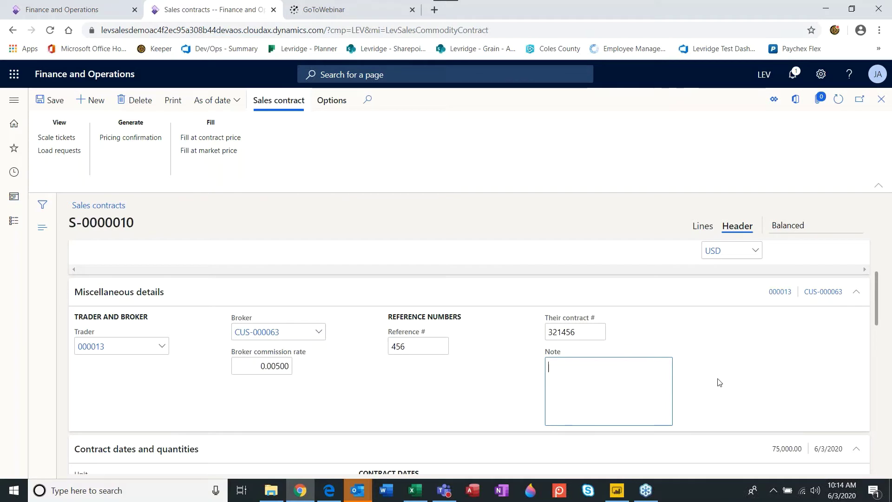
Set the contract's discount schedule to 2020-C-All and its terms of payment to Net10.
scroll(711, 381, down, 2)
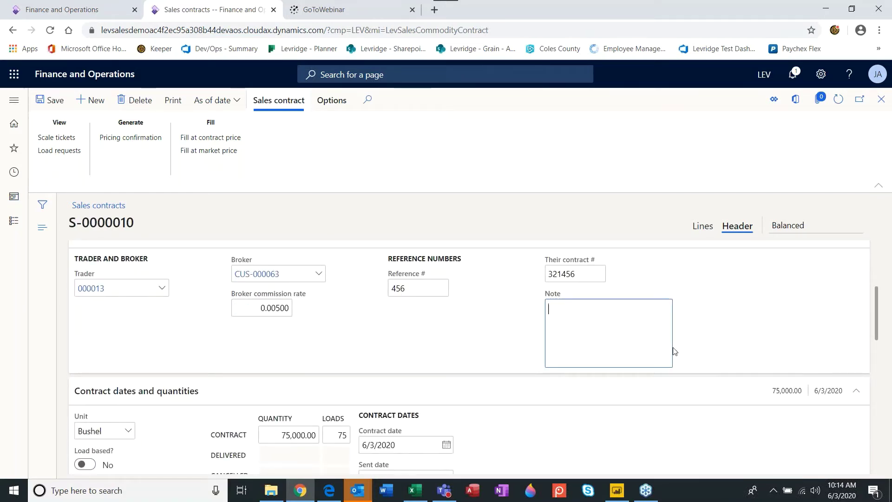
scroll(673, 351, down, 2)
scroll(675, 355, down, 2)
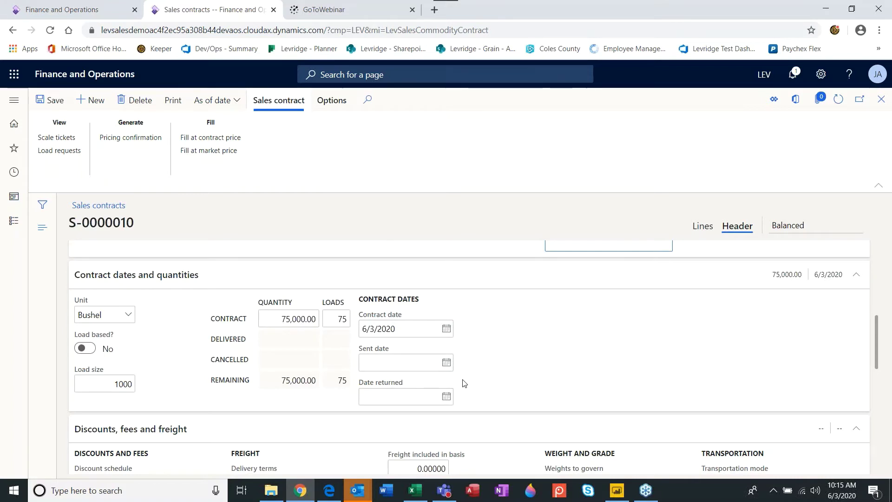
scroll(462, 383, down, 3)
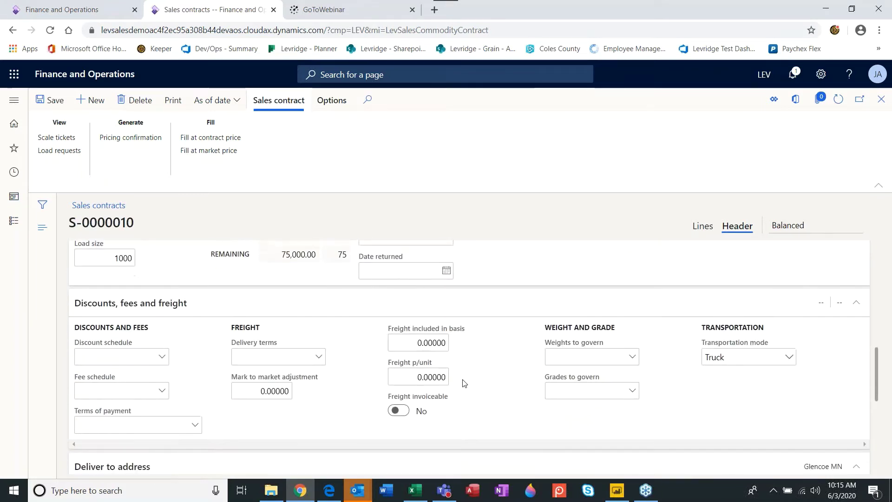
scroll(463, 383, down, 1)
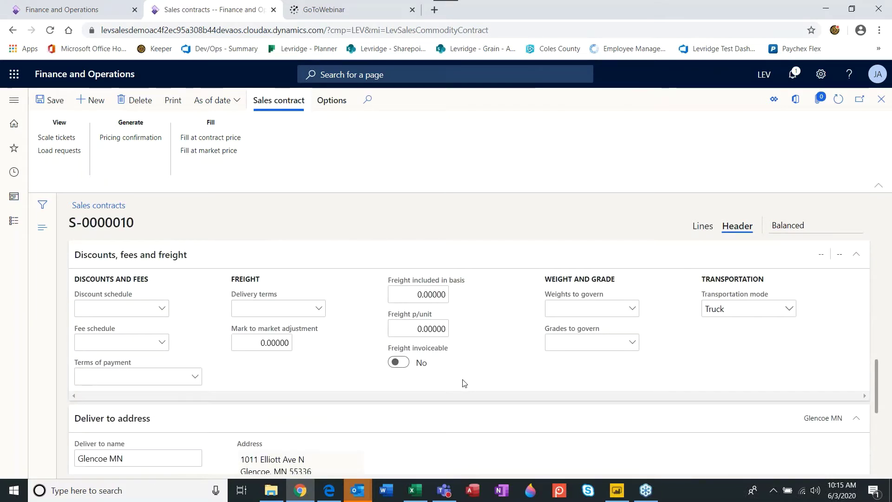
click(163, 308)
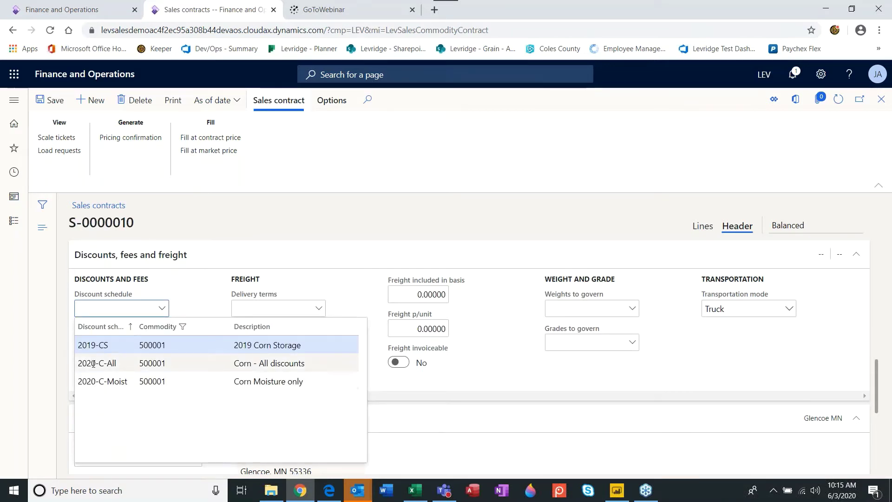
key(Down)
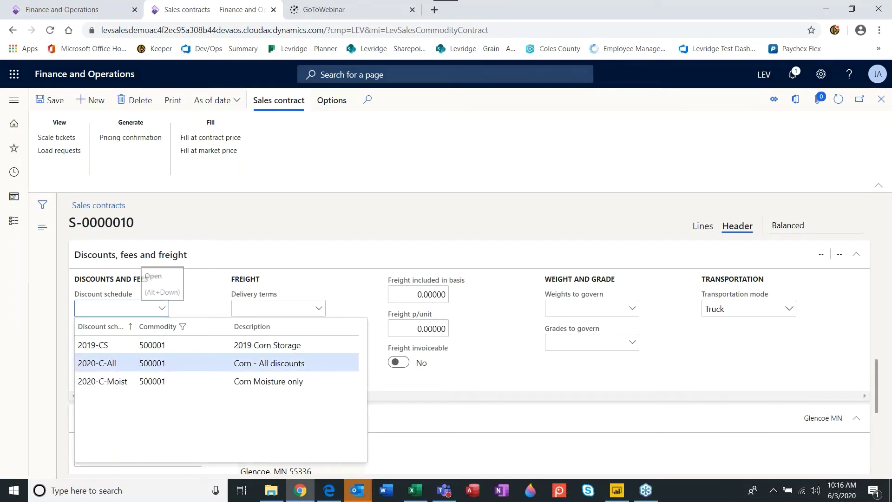
key(Return)
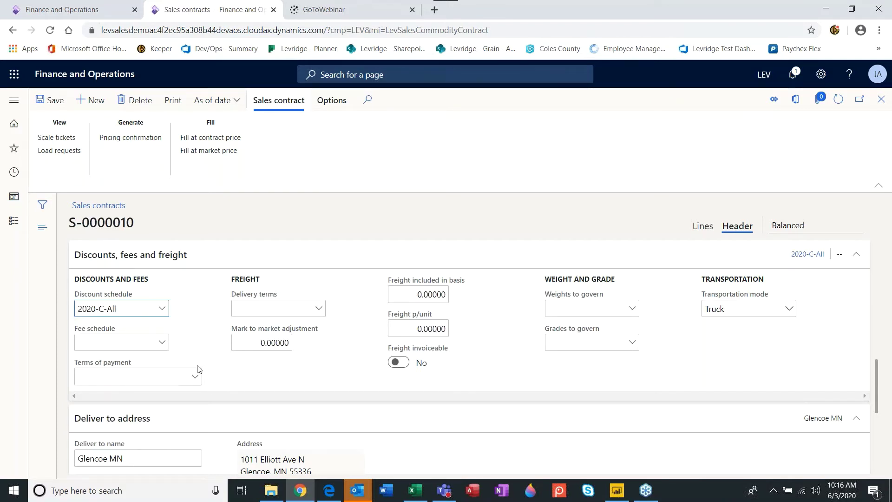
click(197, 378)
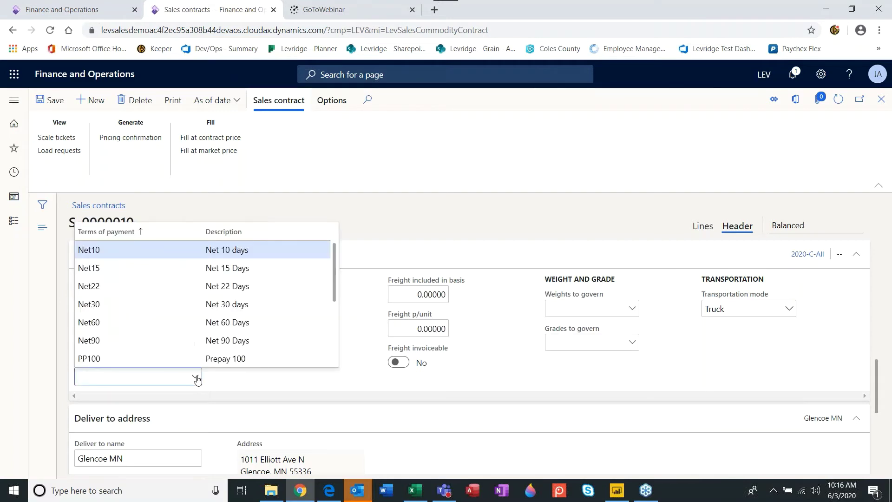
click(231, 253)
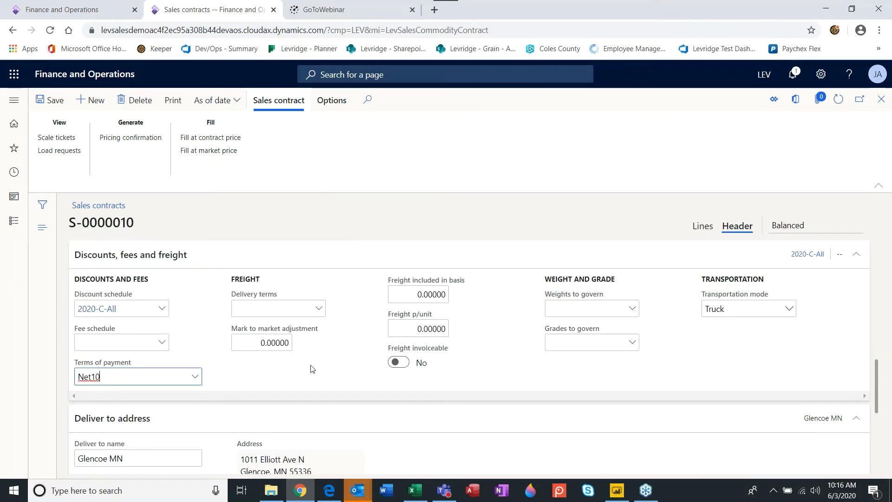
Set the contract's freight delivery terms to Delivered, leaving the mark to market adjustment as is.
click(318, 311)
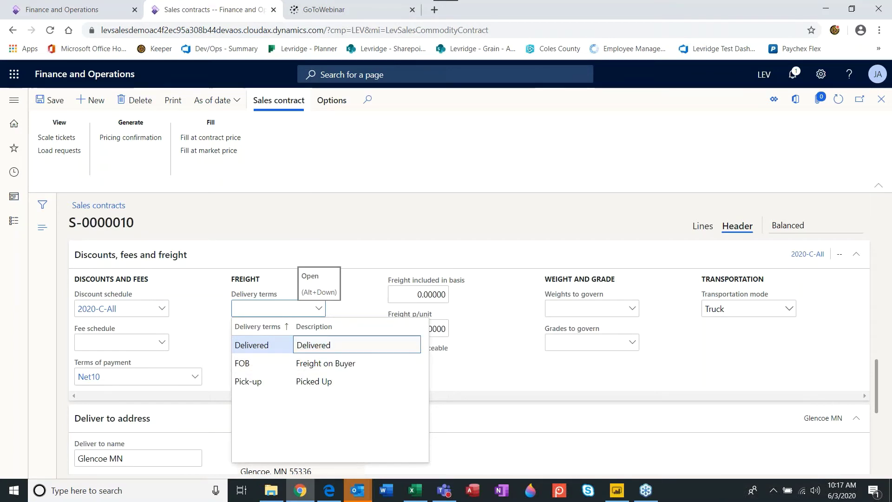
click(314, 349)
key(Tab)
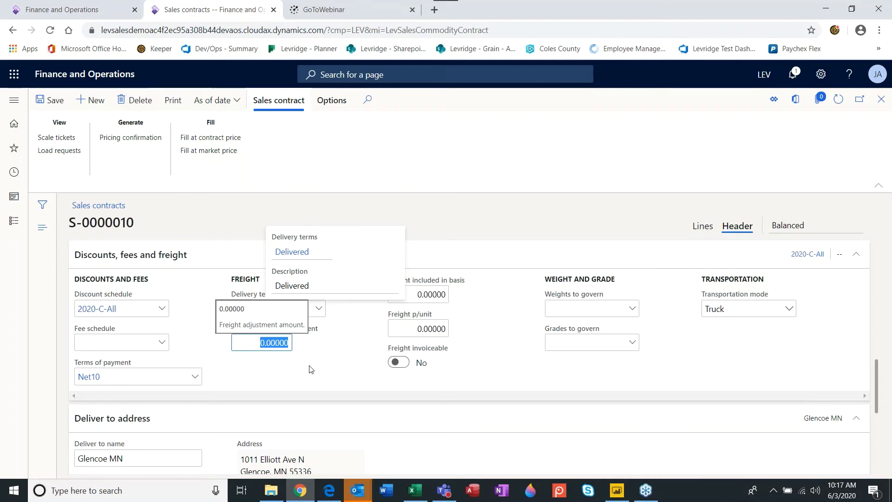
click(482, 360)
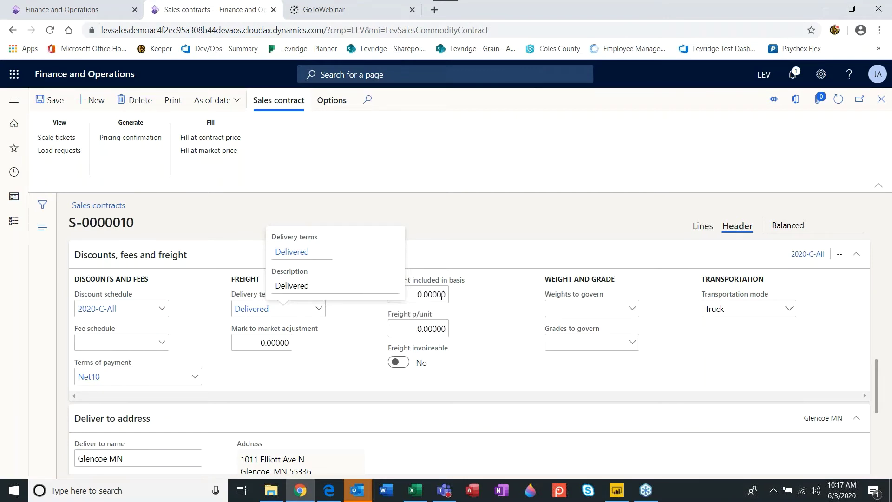
Set both the freight included in basis and the freight per unit to 0.11.
click(424, 295)
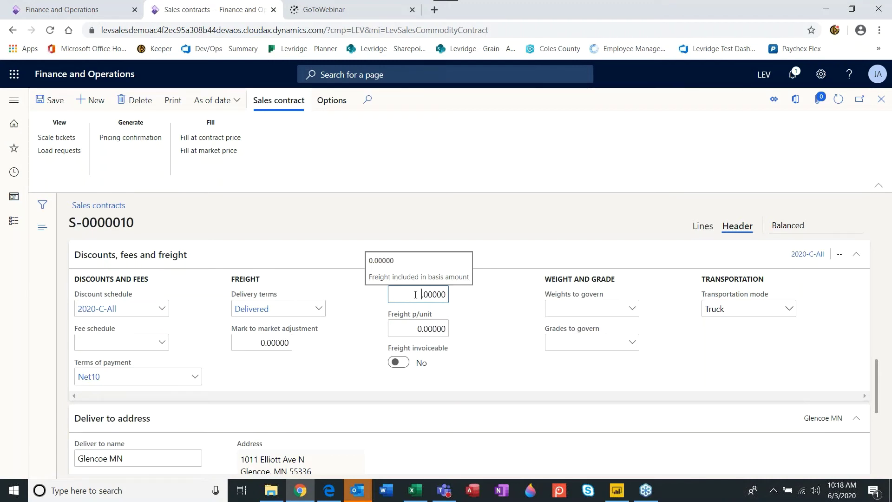
drag(418, 295, 500, 302)
text(.11)
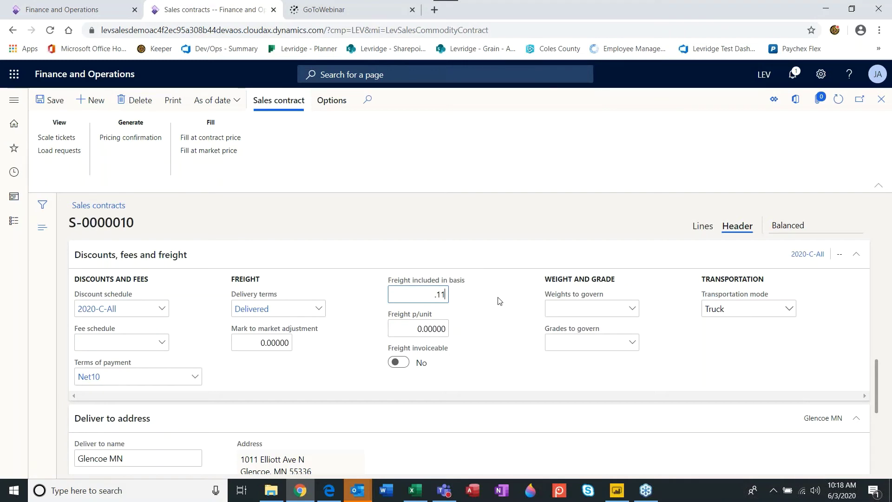
key(Tab)
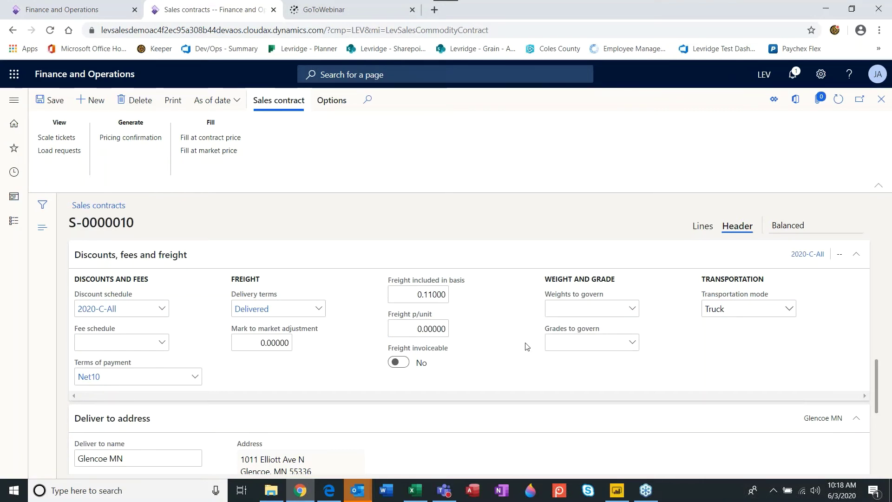
click(418, 328)
text(.11)
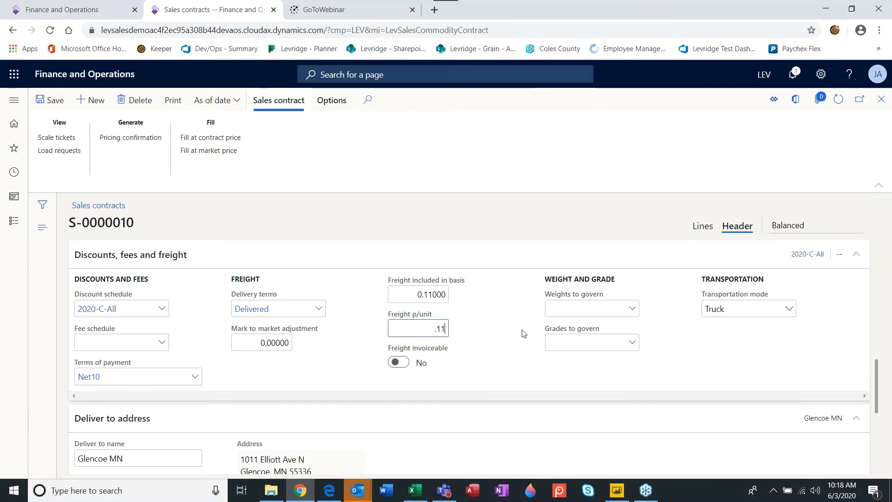
key(Tab)
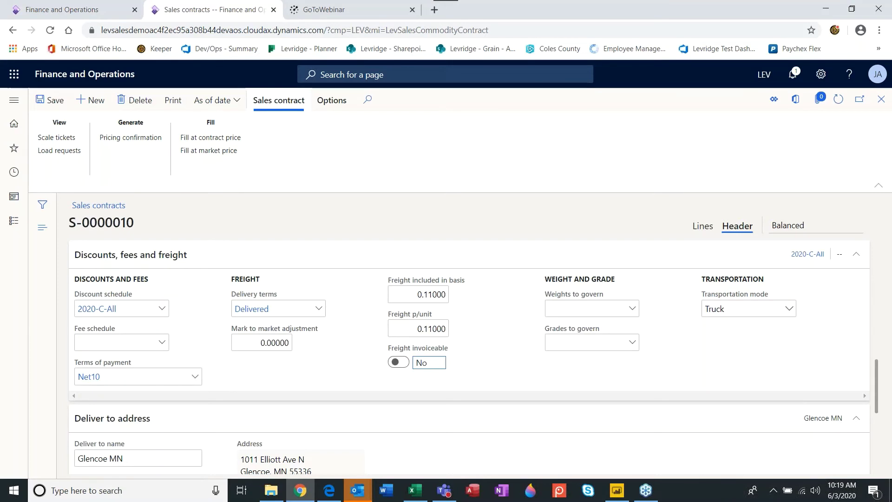
Set both the weights to govern and the grades to govern to Destination.
click(632, 310)
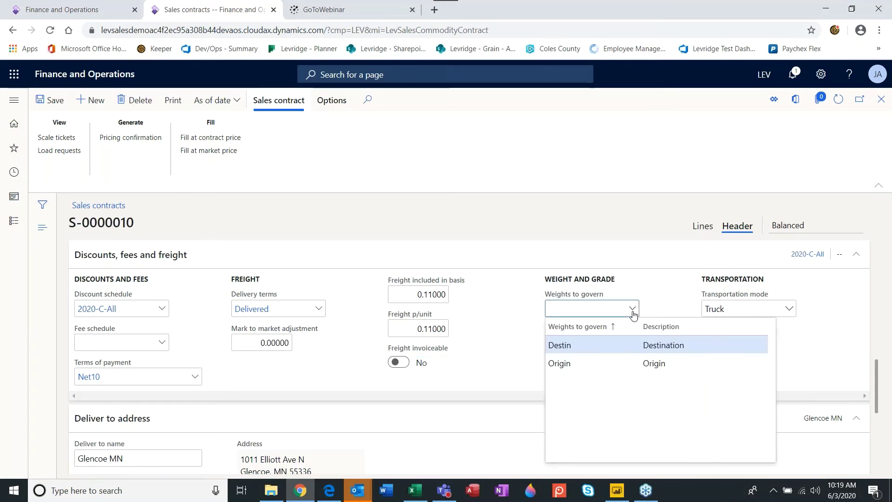
click(582, 346)
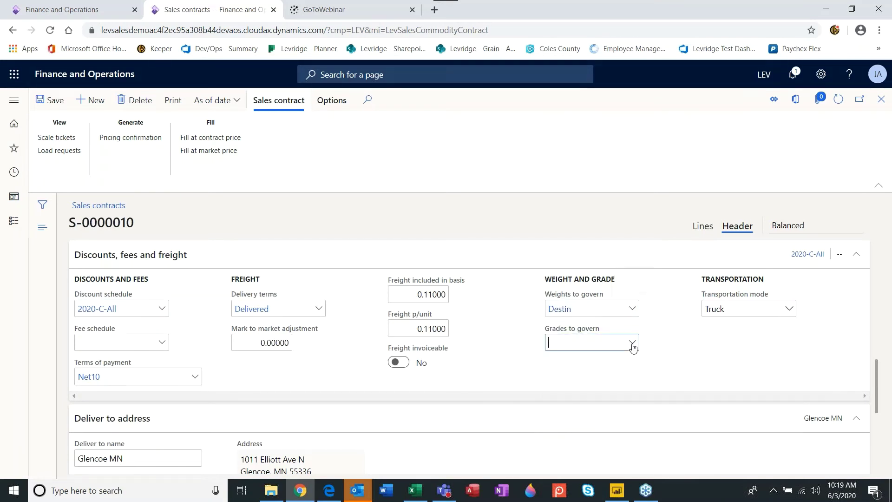
click(633, 344)
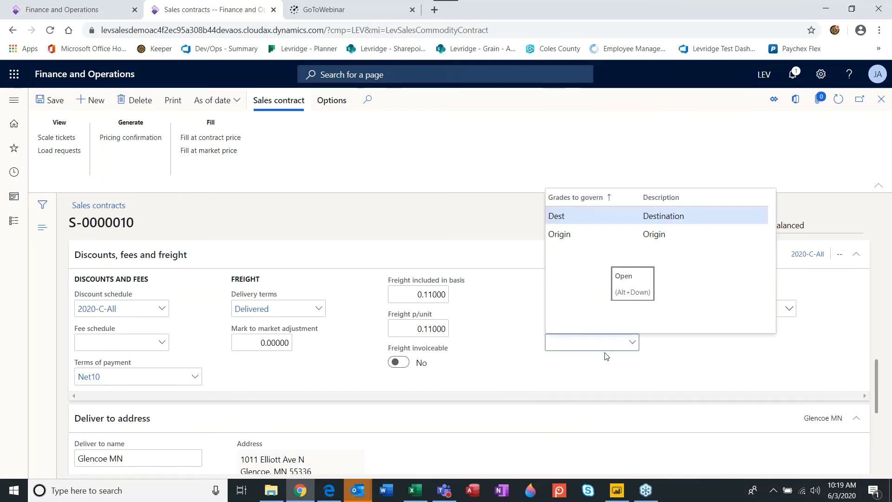
click(560, 215)
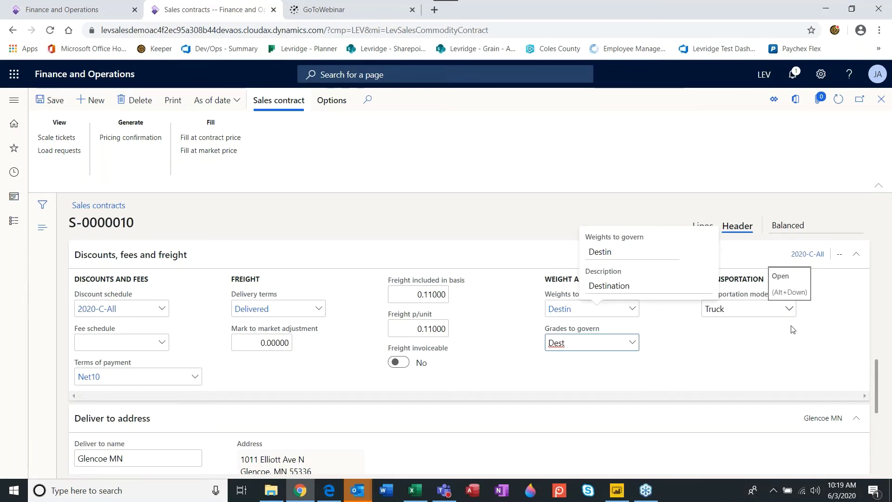
scroll(793, 346, down, 1)
scroll(794, 346, down, 3)
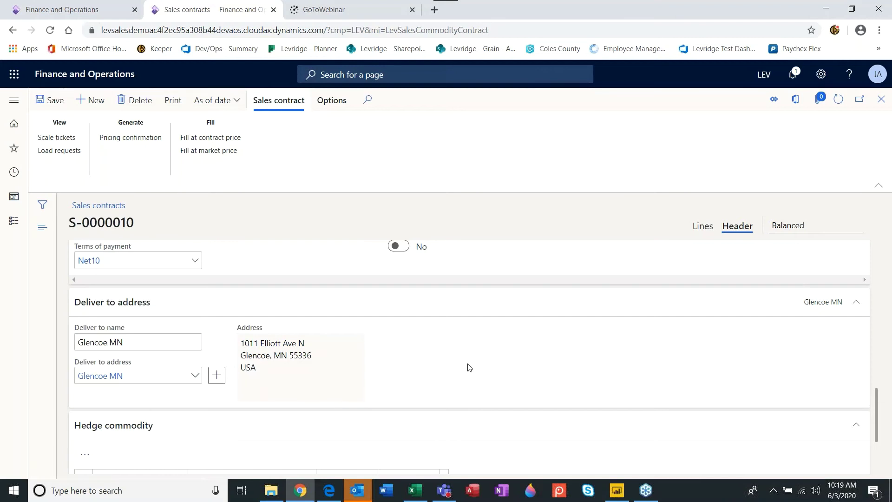
Review the header's deliver-to address and hedge commodity sections, and return to the delivery periods in the contract's lines view.
scroll(467, 368, down, 1)
scroll(475, 361, down, 1)
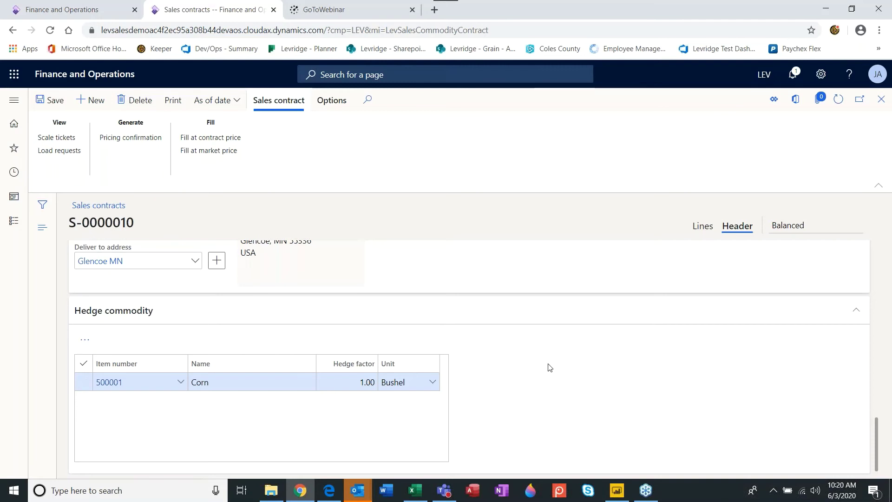
scroll(549, 367, up, 5)
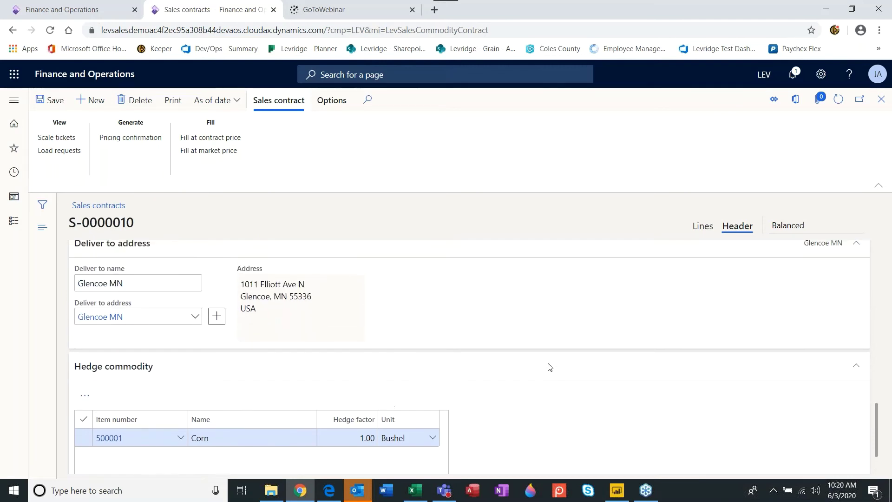
scroll(550, 367, up, 6)
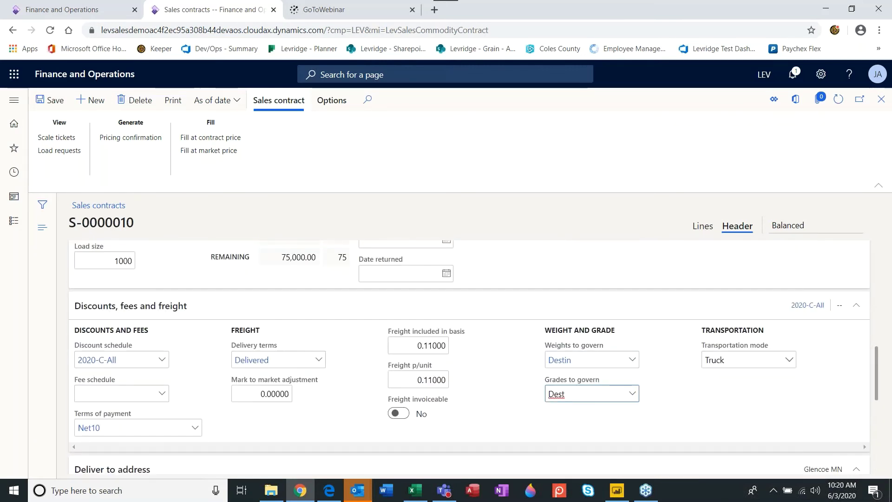
scroll(550, 367, up, 8)
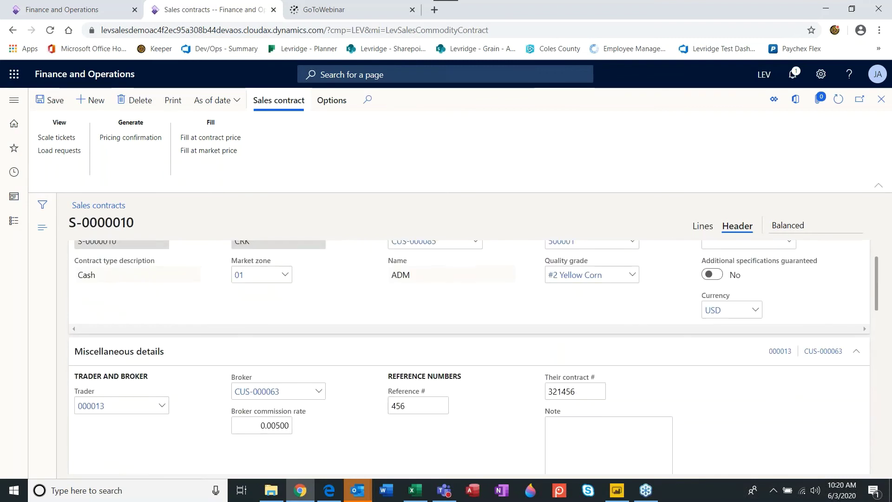
click(699, 227)
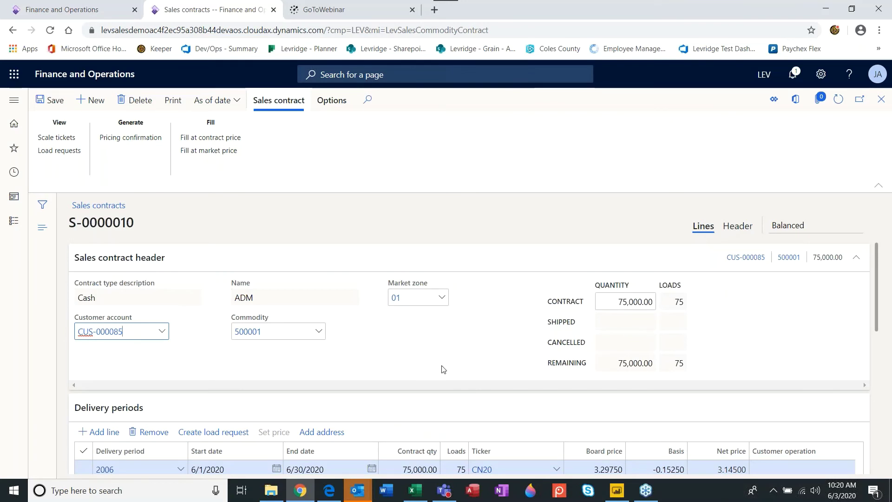
scroll(466, 367, down, 1)
scroll(465, 366, down, 3)
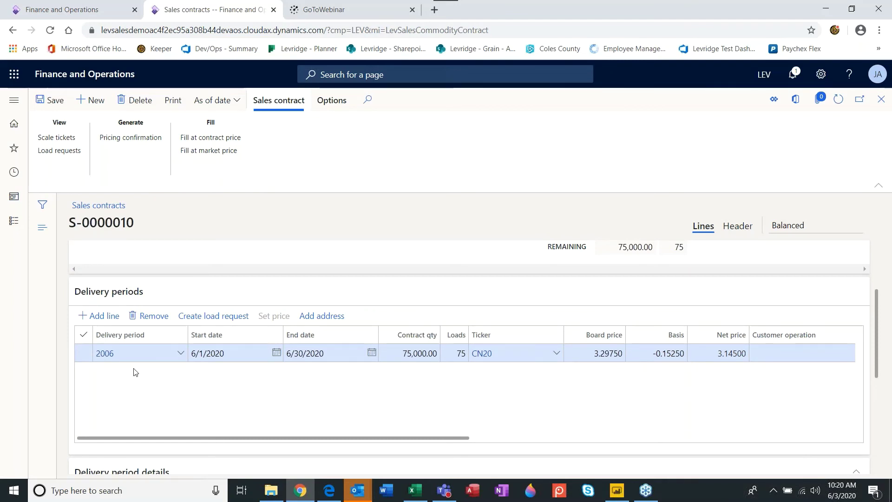
Set the 2006 delivery period's contract quantity to 40,000 and its loads to 40.
click(395, 356)
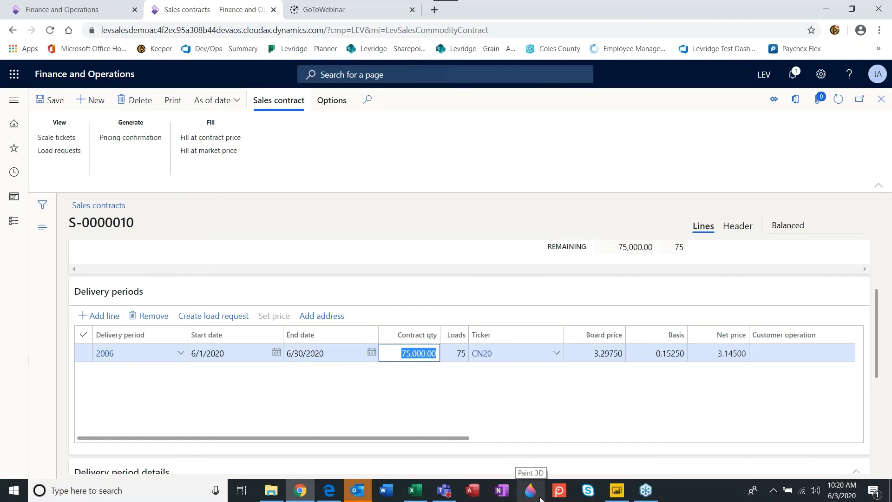
text(4000000)
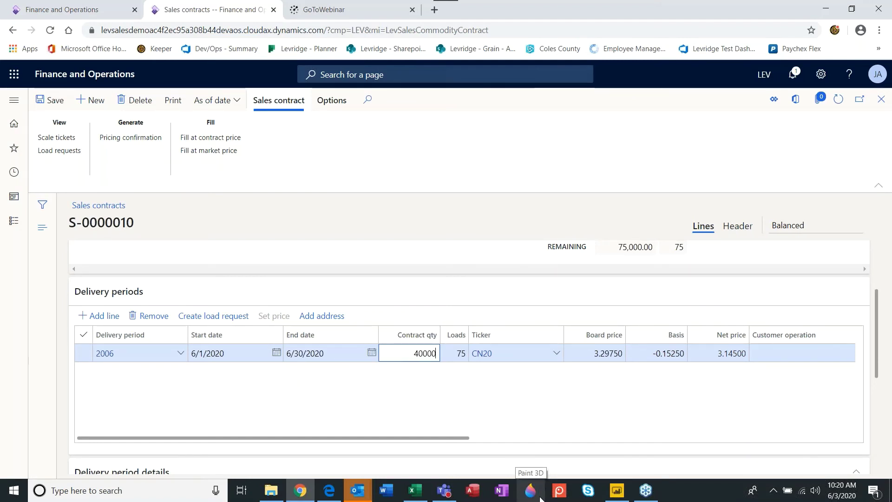
key(BackSpace)
key(BackSpace)
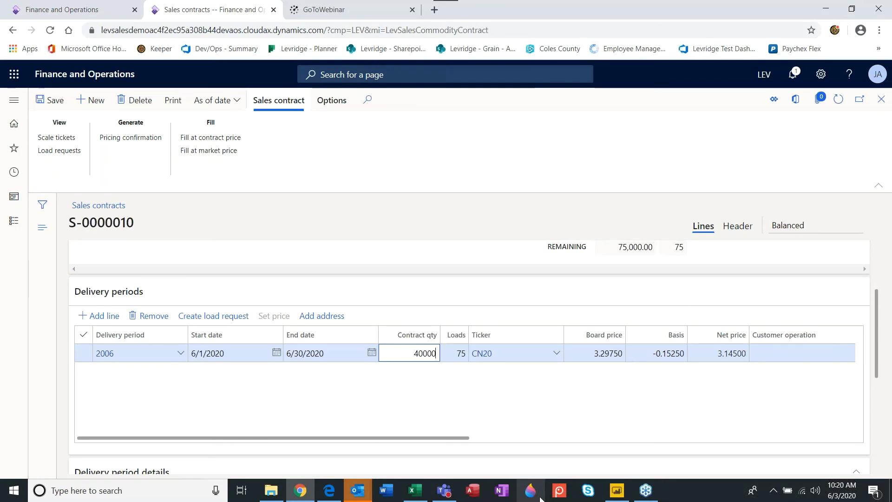
text(.00)
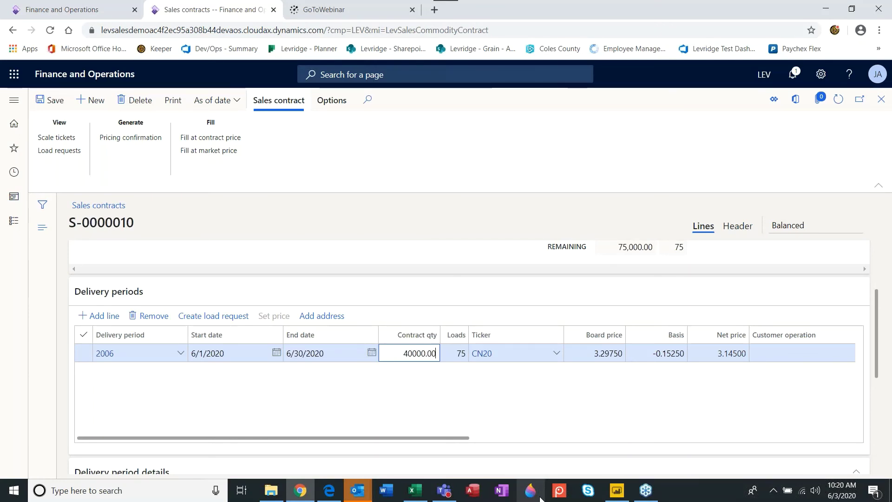
key(Tab)
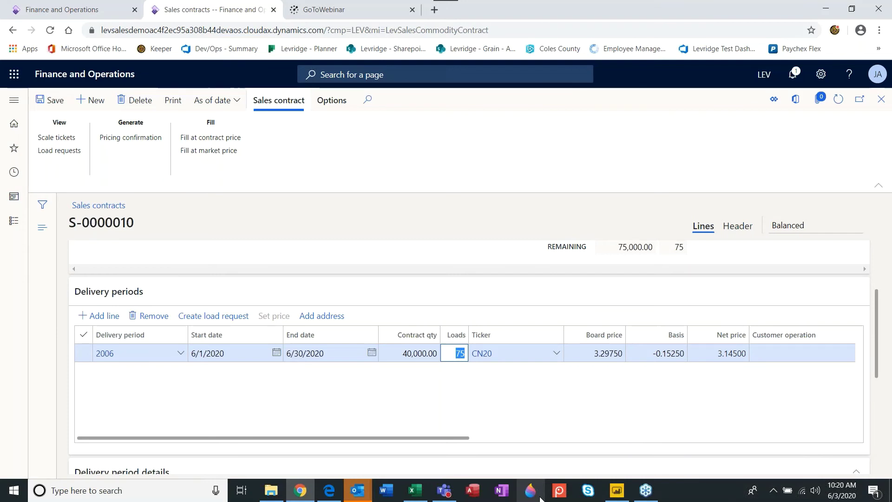
text(40)
key(Tab)
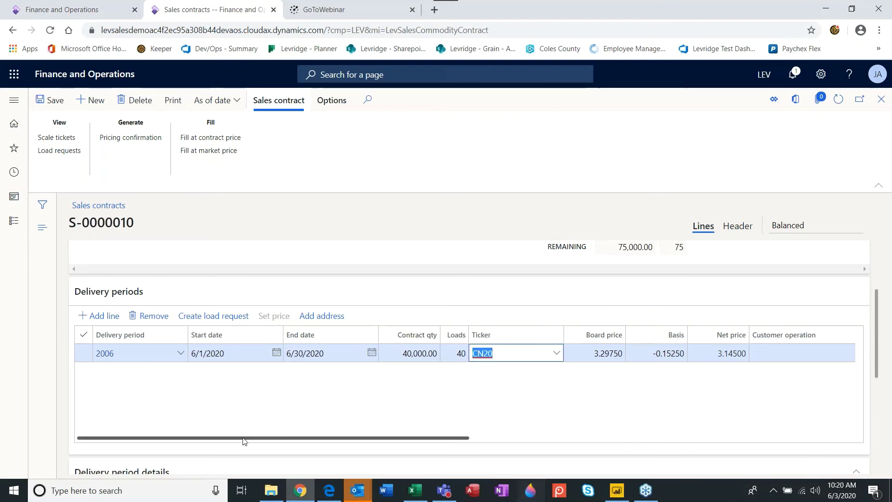
Add a second delivery period line for 2007, accepting the filled-in dates, contract quantity and loads.
click(94, 319)
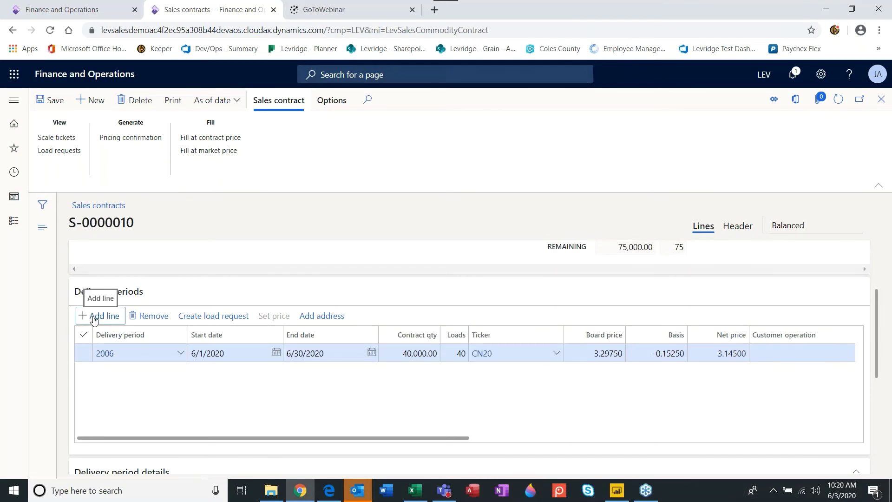
click(94, 319)
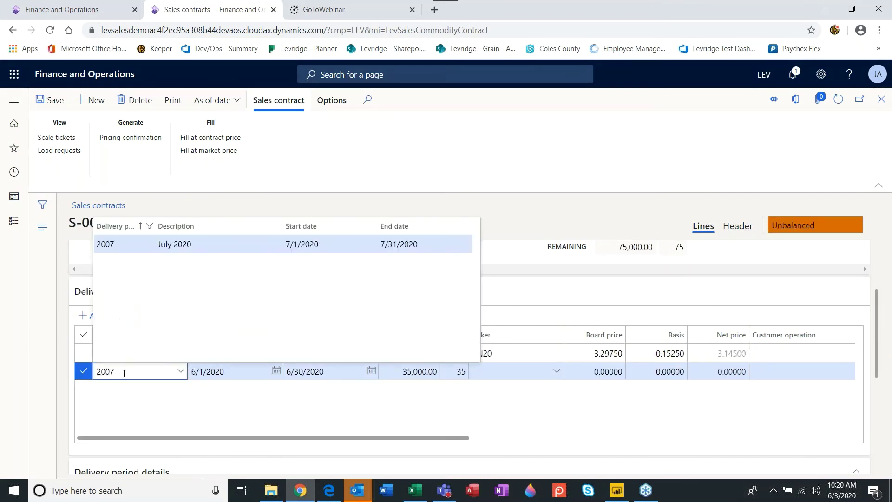
key(Tab)
key(Tab)
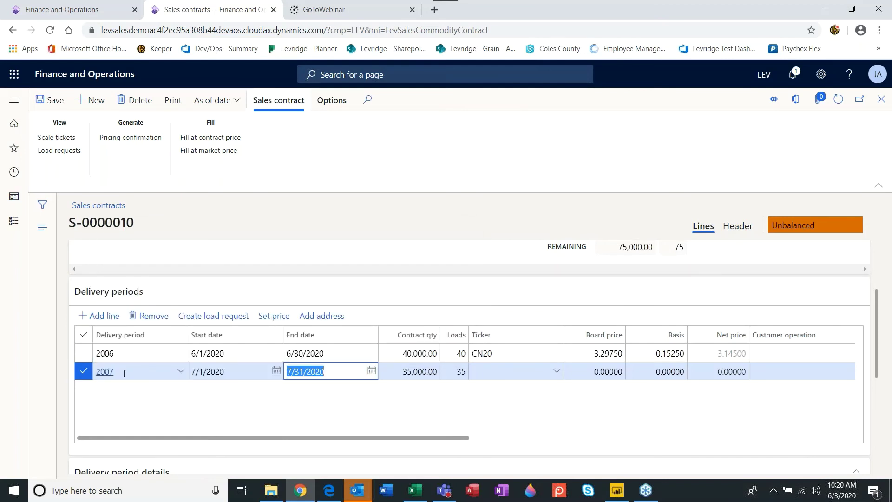
key(Tab)
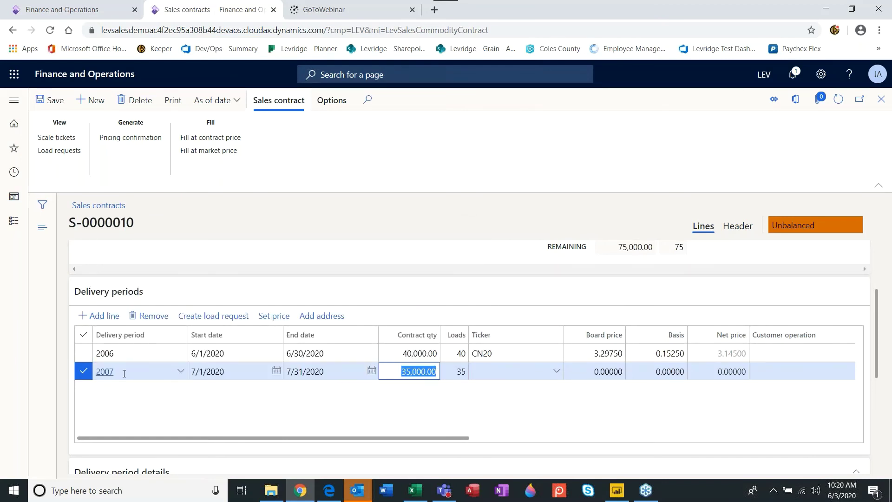
key(Tab)
key(Tab)
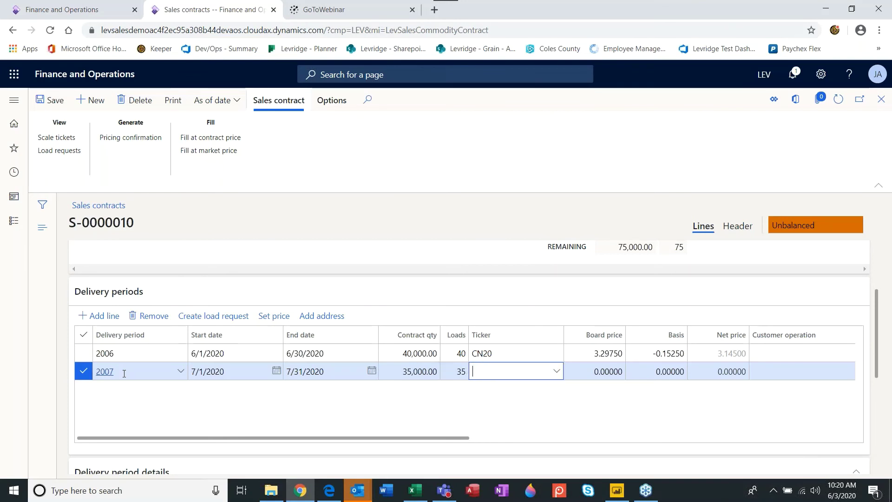
Set the 2007 delivery period's ticker to CU20, its board price to 3.3525 and its basis to -0.125.
text(cu)
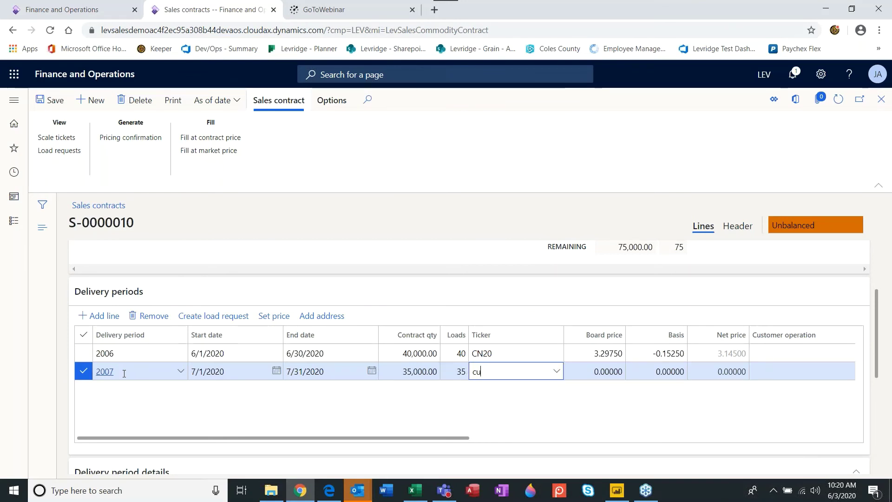
text(20)
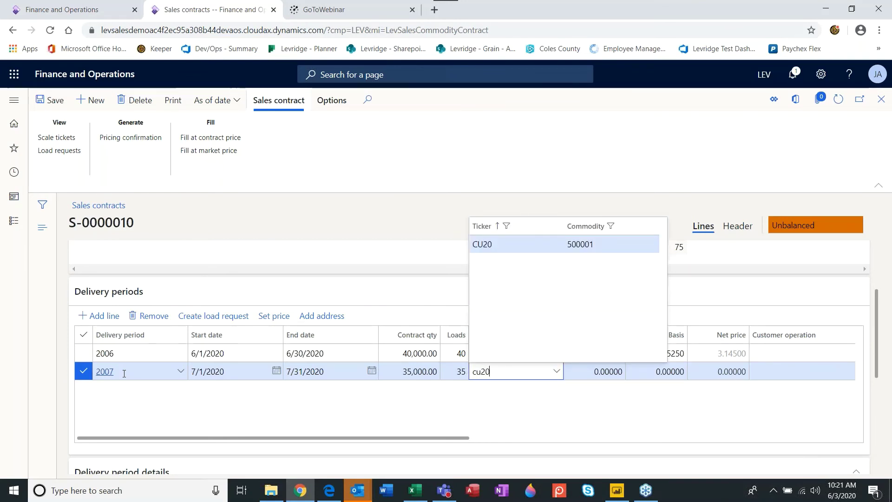
key(Tab)
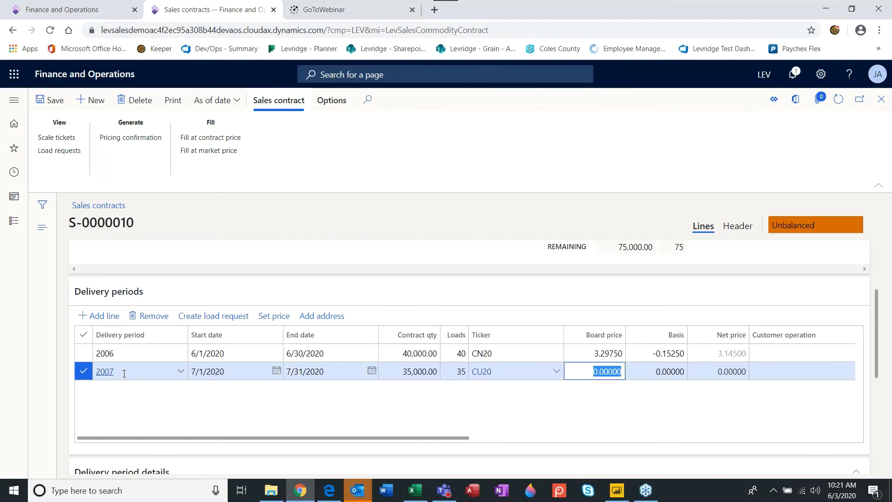
text(3.35)
key(Tab)
text(-)
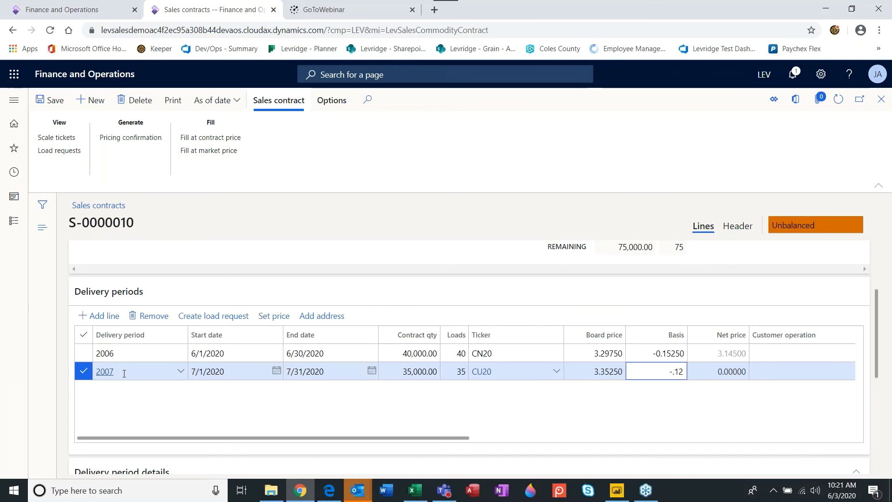
key(Tab)
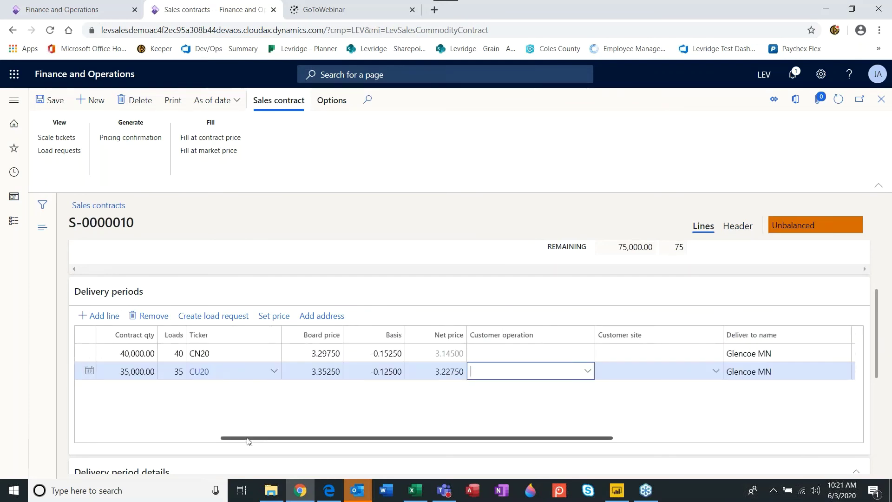
Add an alternate delivery pricing line to the 2007 period, delivering to Appleton MN with a basis of -0.175.
drag(247, 441, 122, 444)
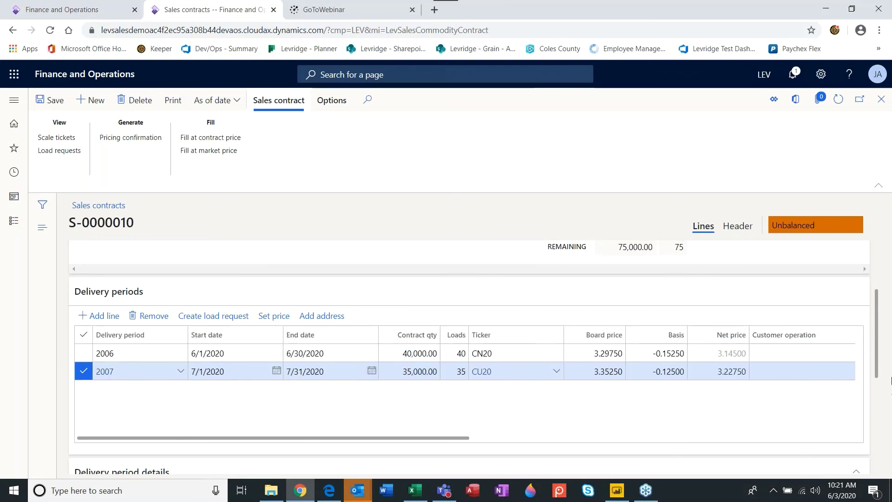
drag(877, 371, 883, 454)
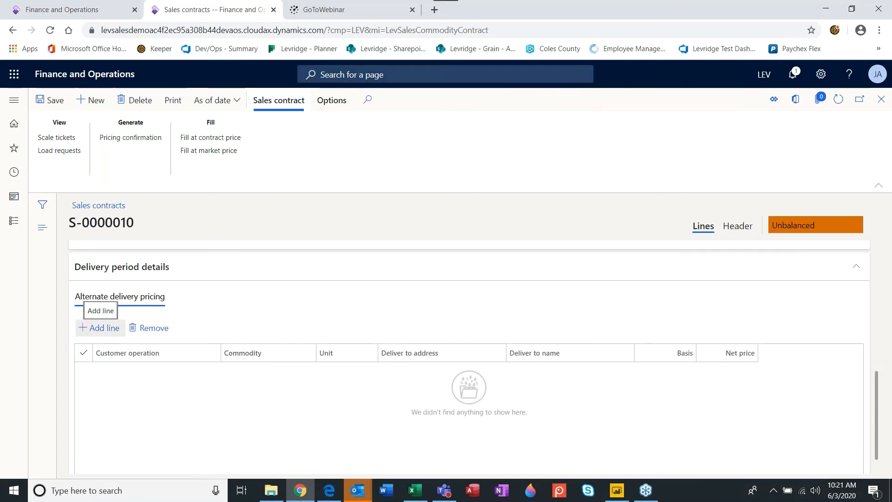
click(87, 329)
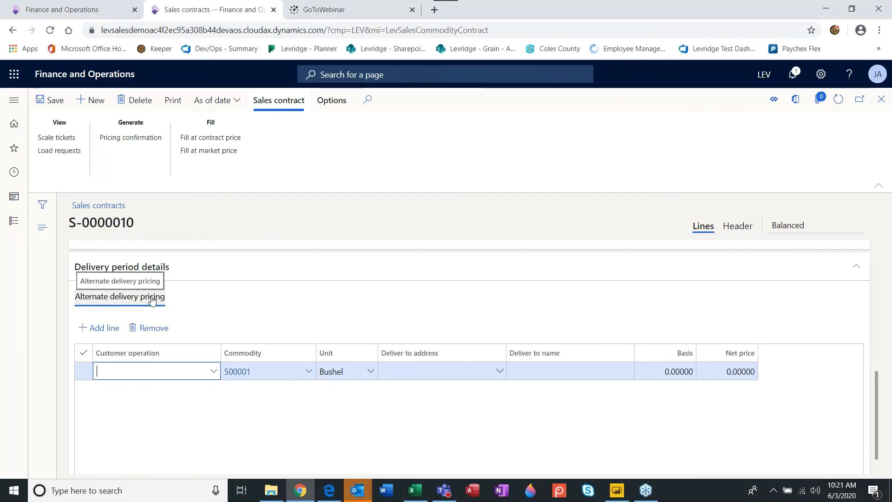
click(498, 371)
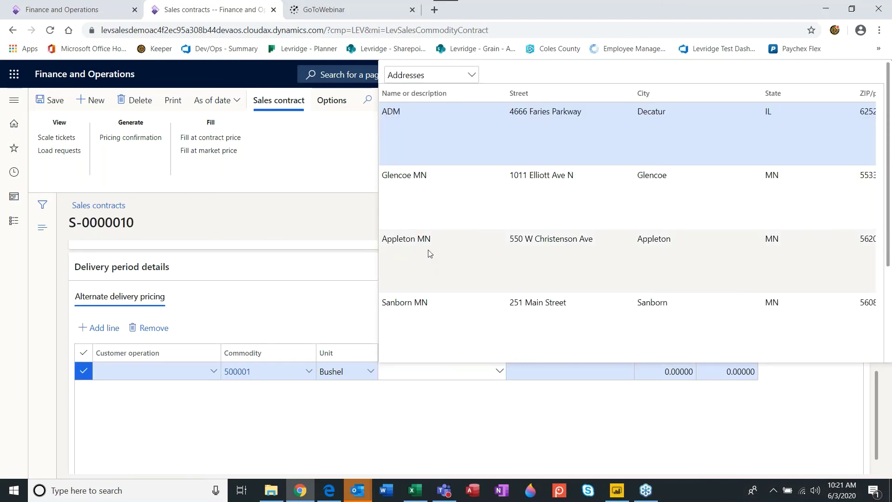
click(415, 239)
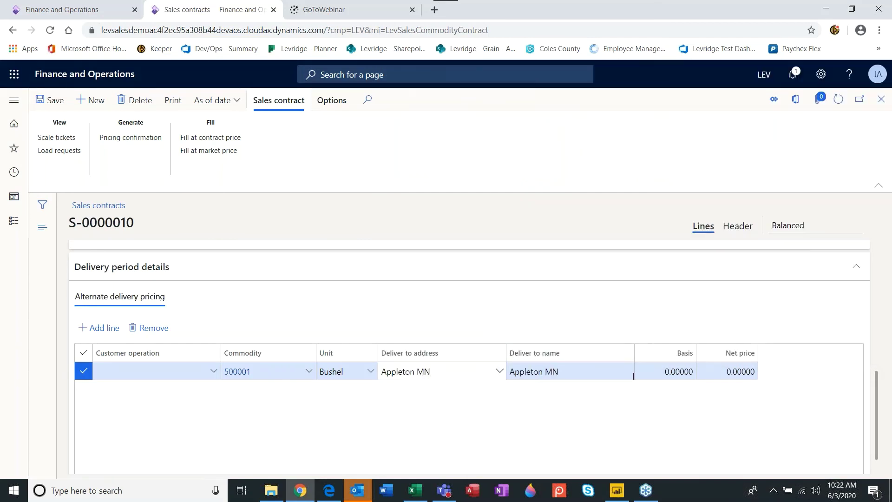
key(Tab)
key(Tab)
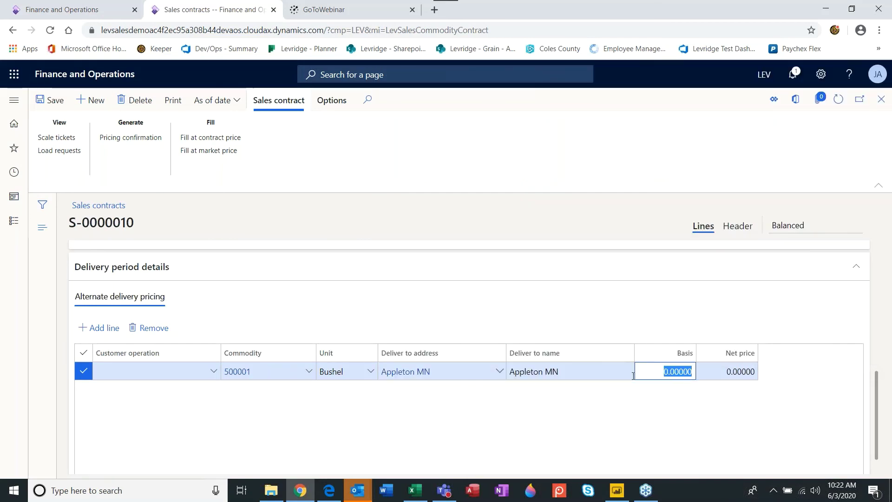
text(-)
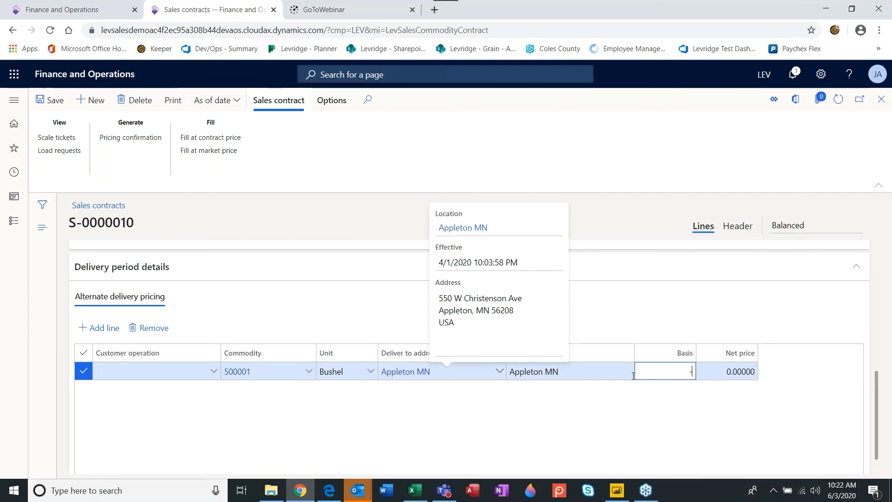
text(0.175)
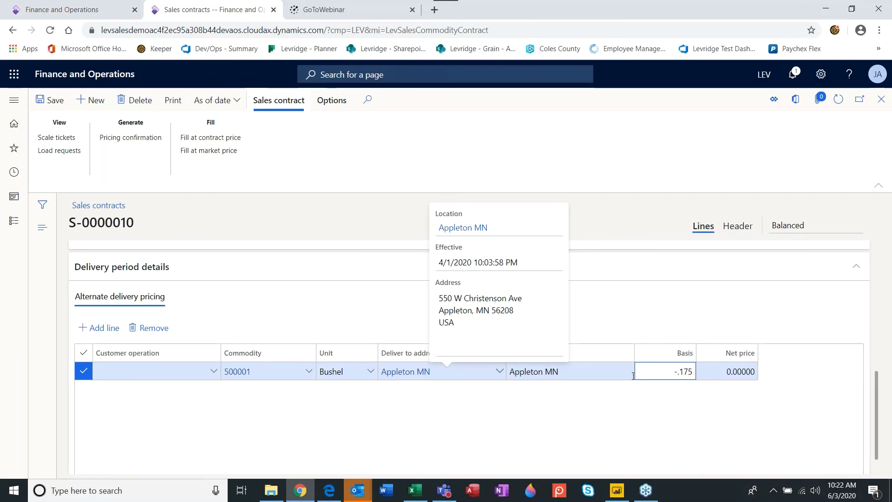
key(Tab)
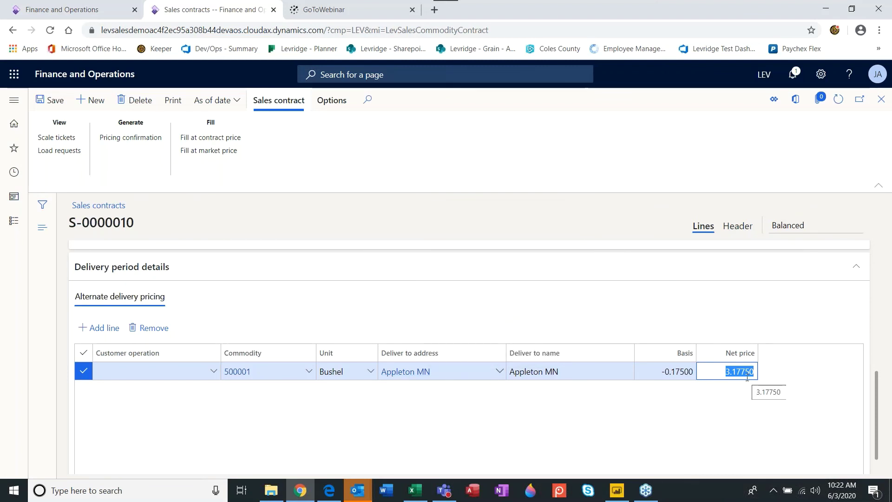
Review both delivery period lines' pricing and the contract's quantity and load totals.
scroll(707, 313, up, 5)
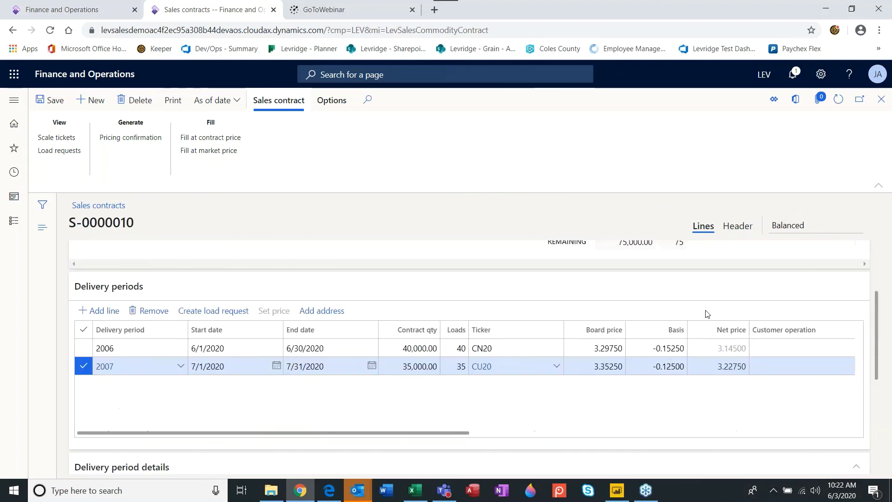
scroll(706, 313, down, 3)
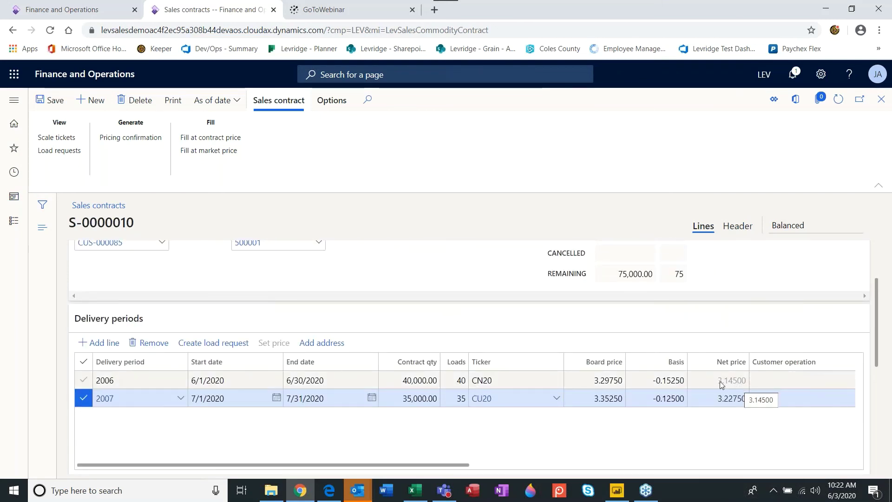
scroll(714, 286, up, 1)
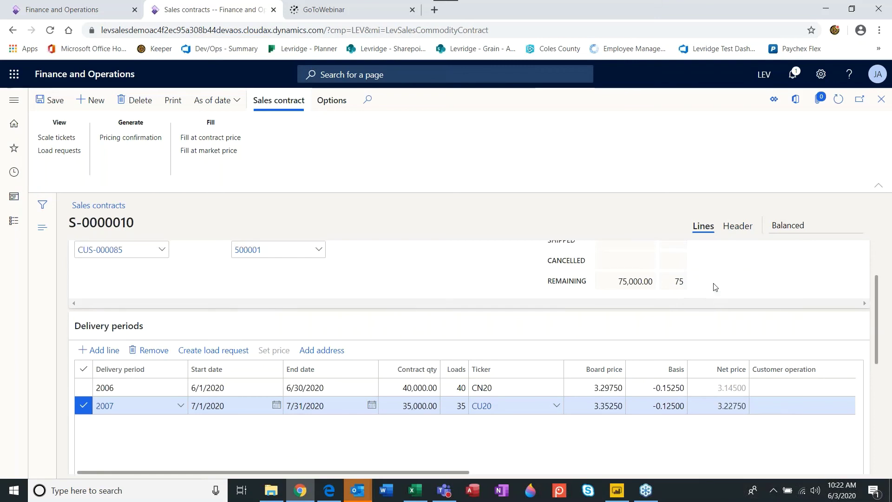
scroll(714, 286, up, 2)
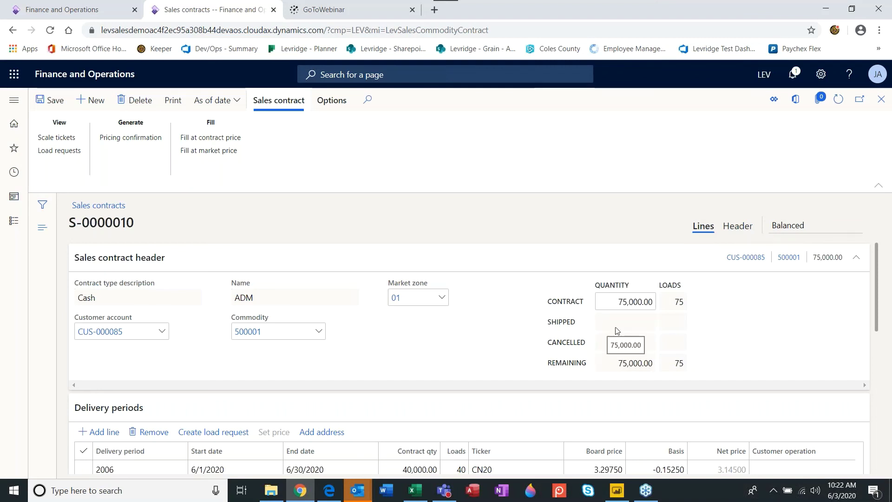
scroll(757, 365, down, 2)
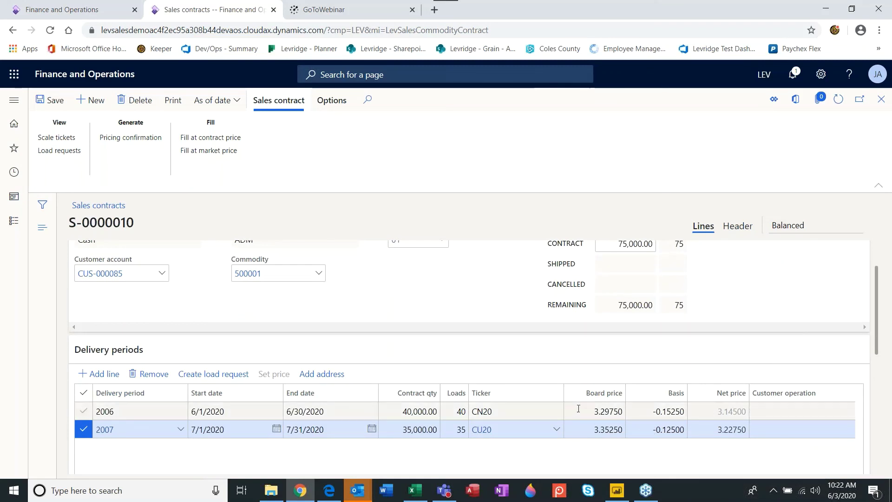
scroll(759, 279, up, 1)
scroll(758, 279, up, 2)
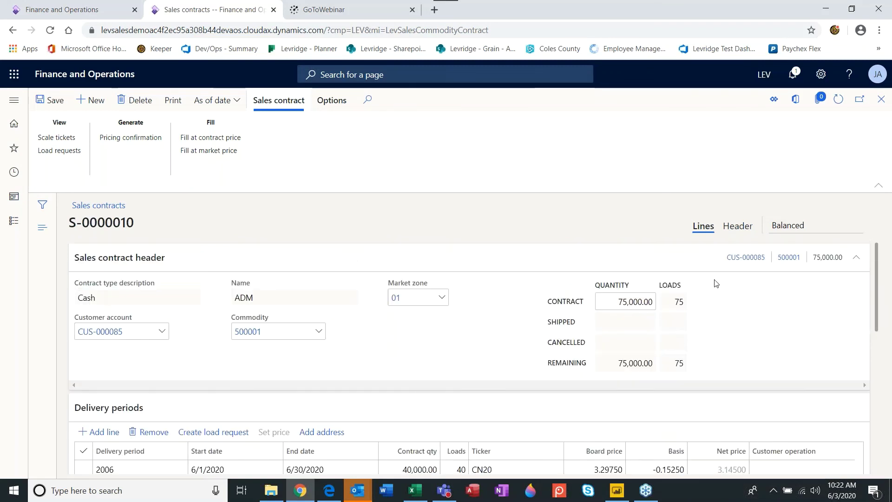